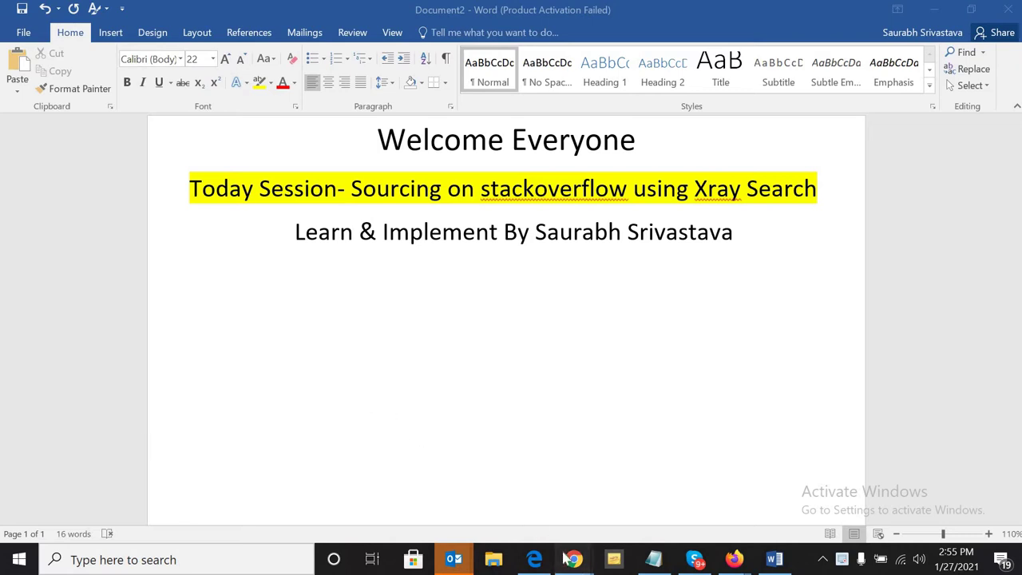
# Step: Bring Chrome forward and go to stackoverflow.com
pyautogui.moveTo(575, 559)
pyautogui.click(626, 504)
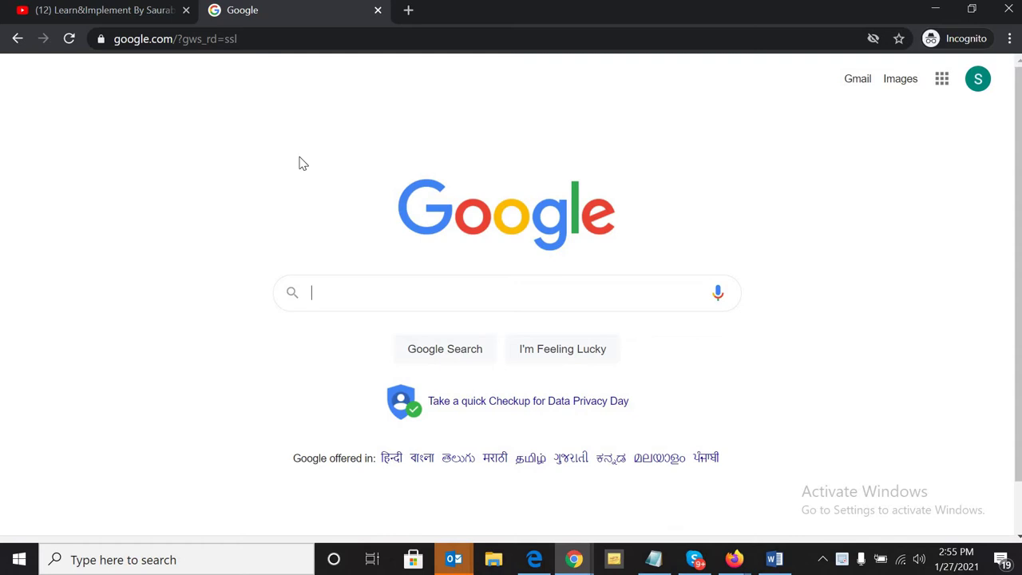
pyautogui.click(283, 40)
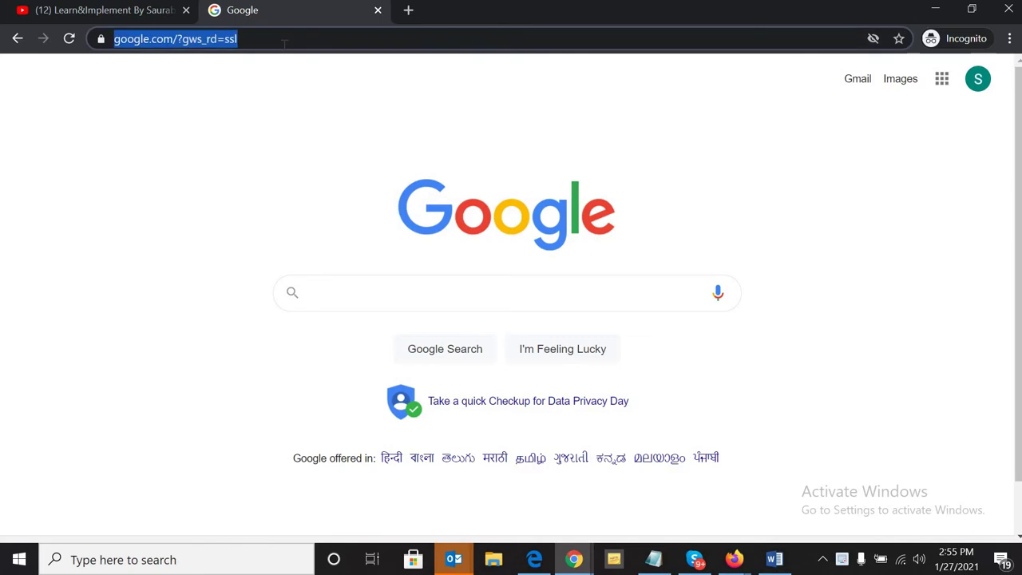
pyautogui.write('sta')
pyautogui.press('Return')
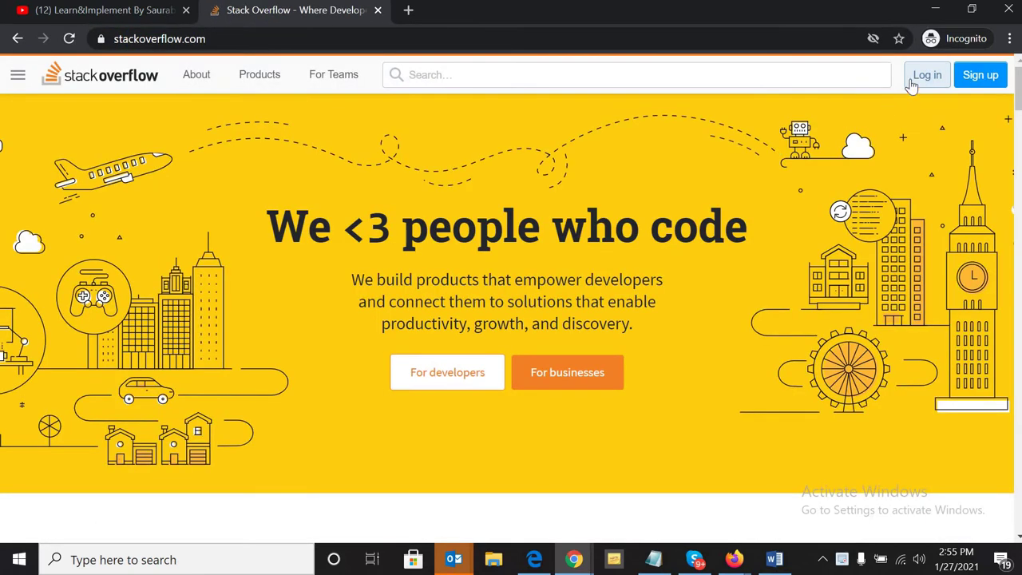
# Step: Log in to Stack Overflow with Google, choosing the Google account
pyautogui.click(919, 80)
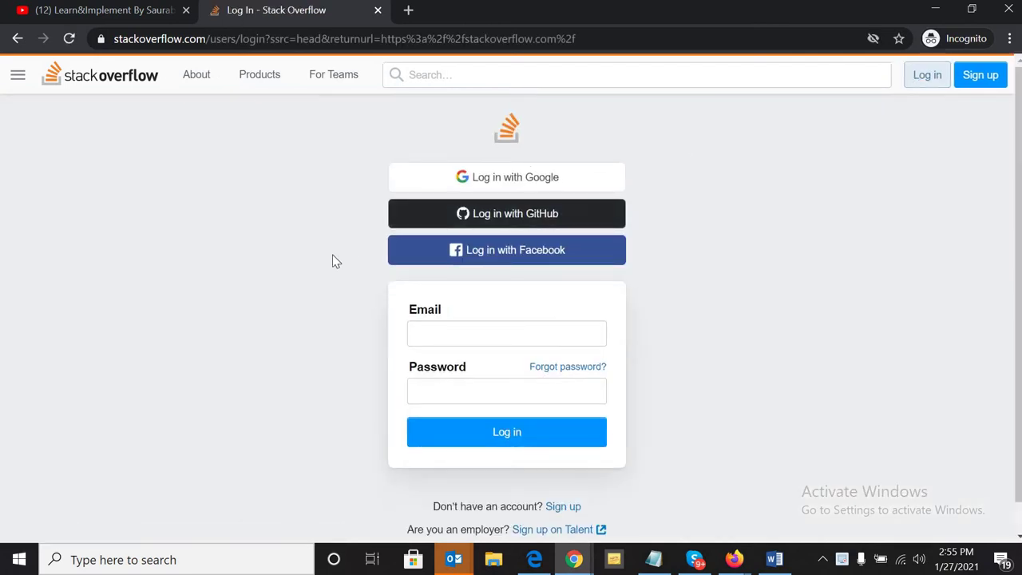
pyautogui.click(489, 191)
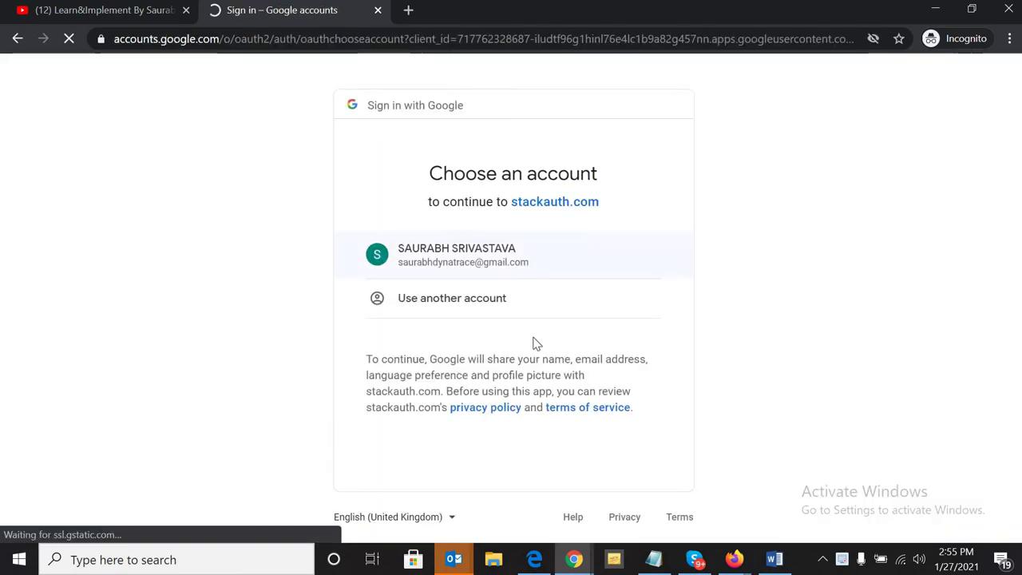
pyautogui.click(452, 270)
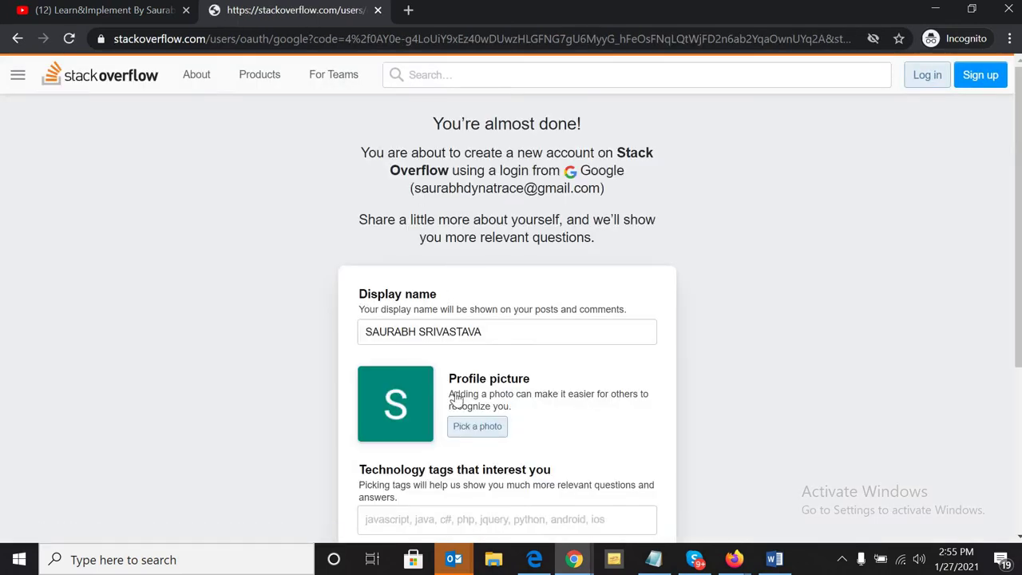
# Step: Set the job-opportunities status to 'Actively looking right now'
pyautogui.scroll(-3, 471, 423)
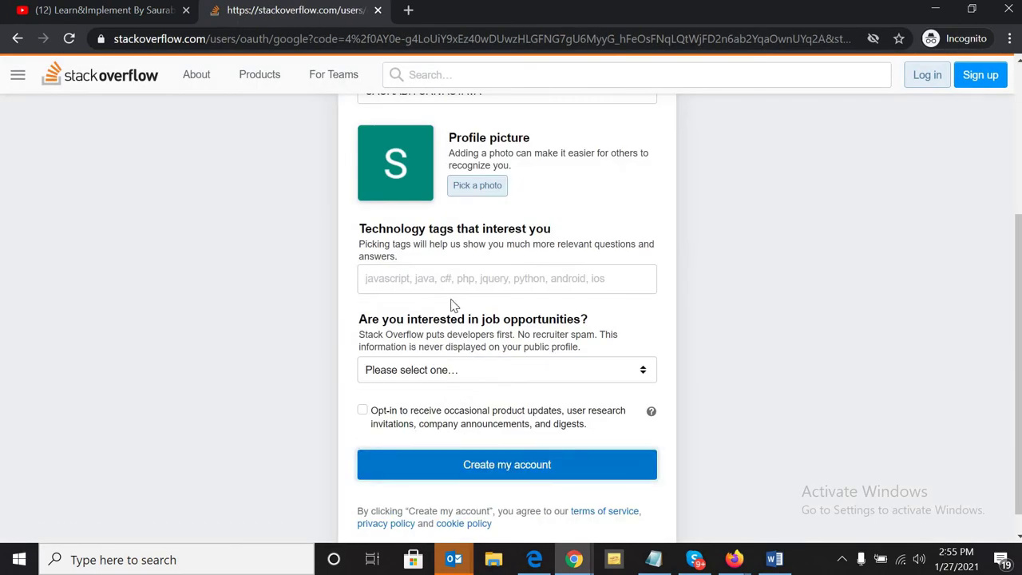
pyautogui.click(460, 365)
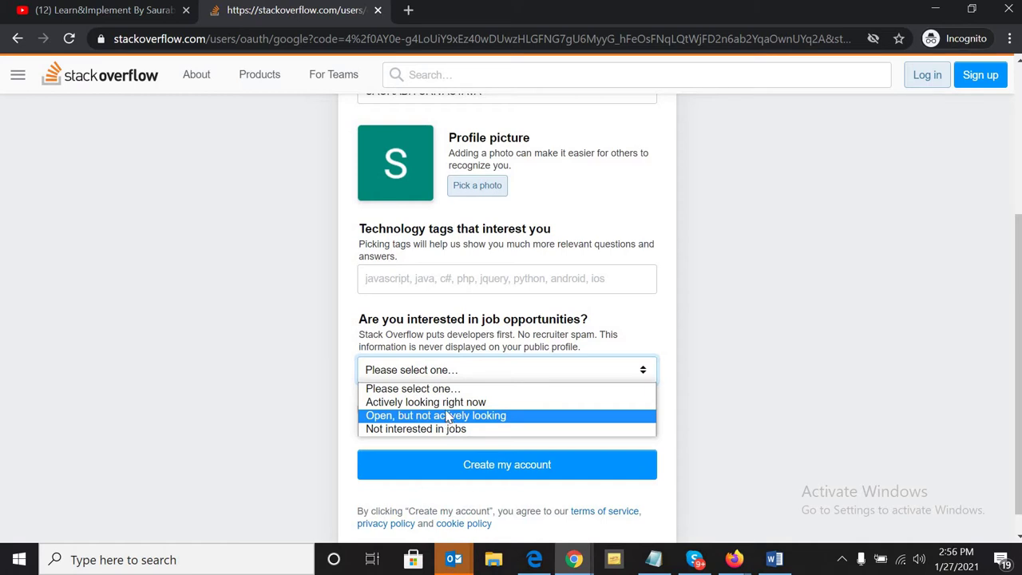
pyautogui.click(447, 402)
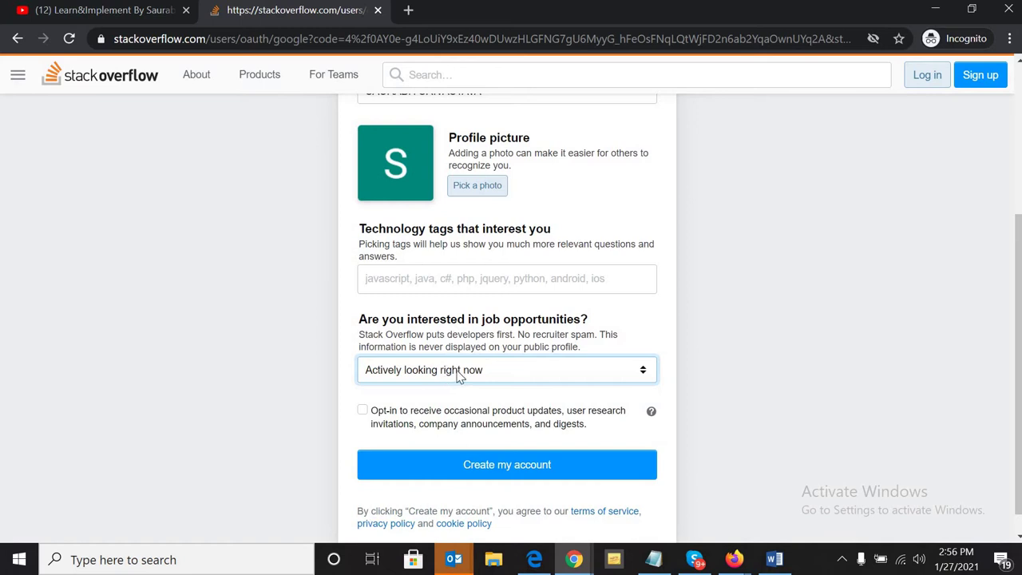
pyautogui.click(453, 375)
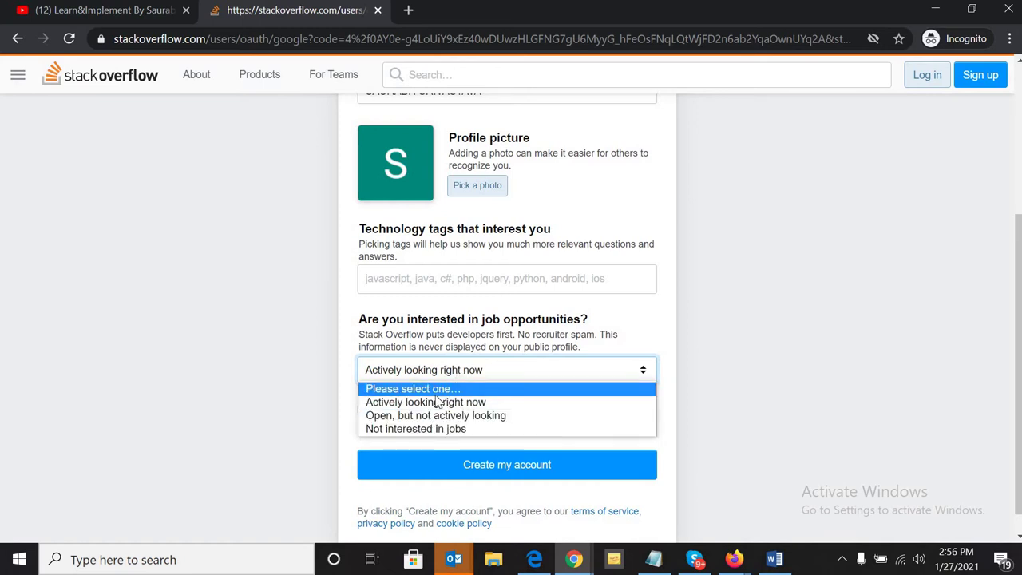
# Step: Add java as an interest tag and create the account
pyautogui.click(405, 273)
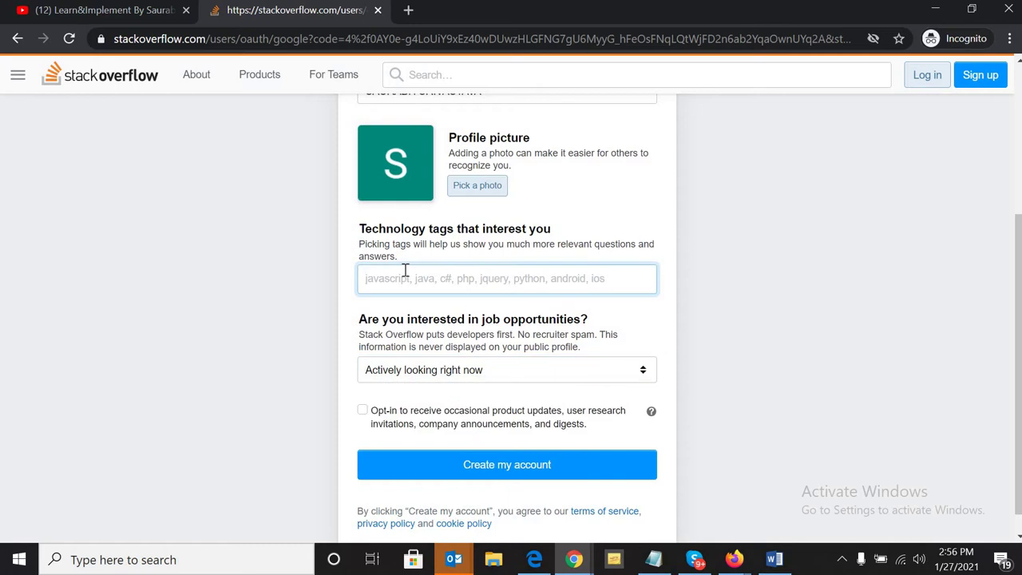
pyautogui.write('ja')
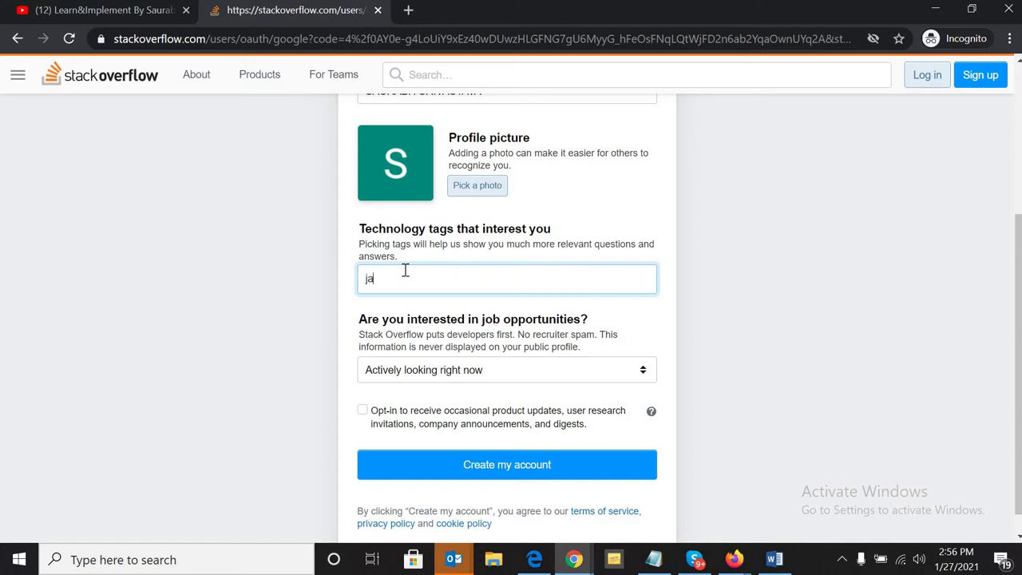
pyautogui.press('BackSpace')
pyautogui.press('BackSpace')
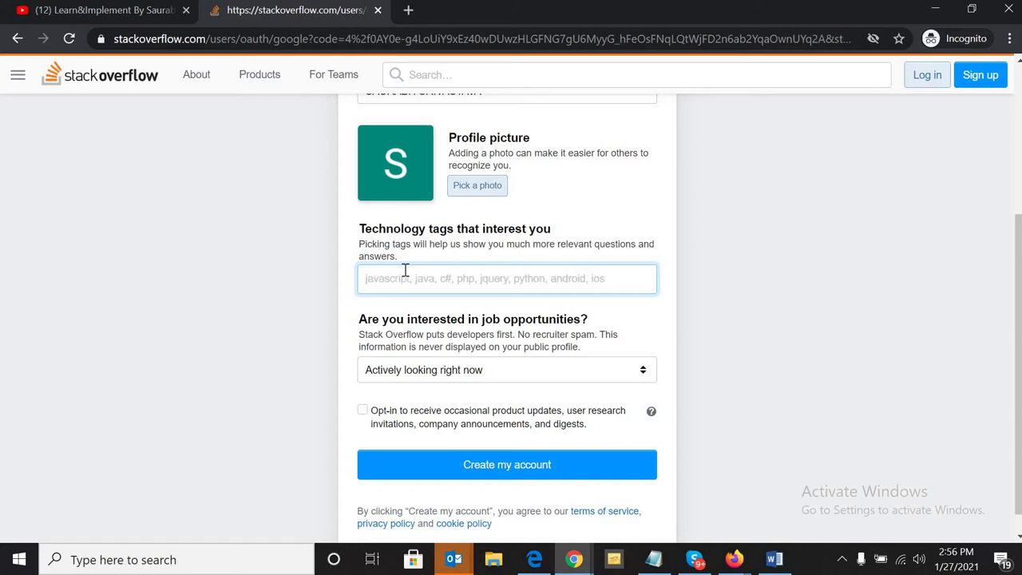
pyautogui.write('java')
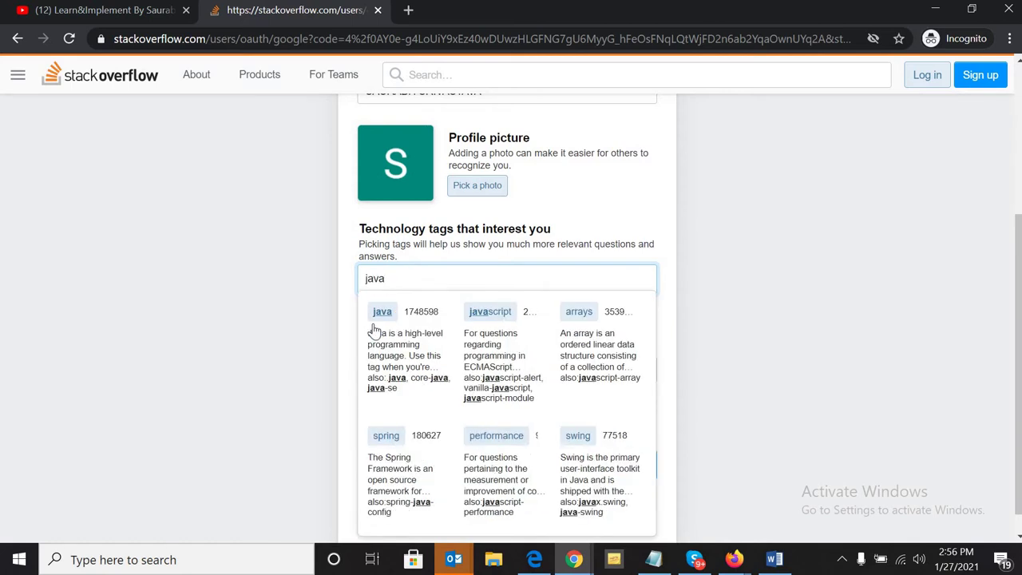
pyautogui.click(383, 318)
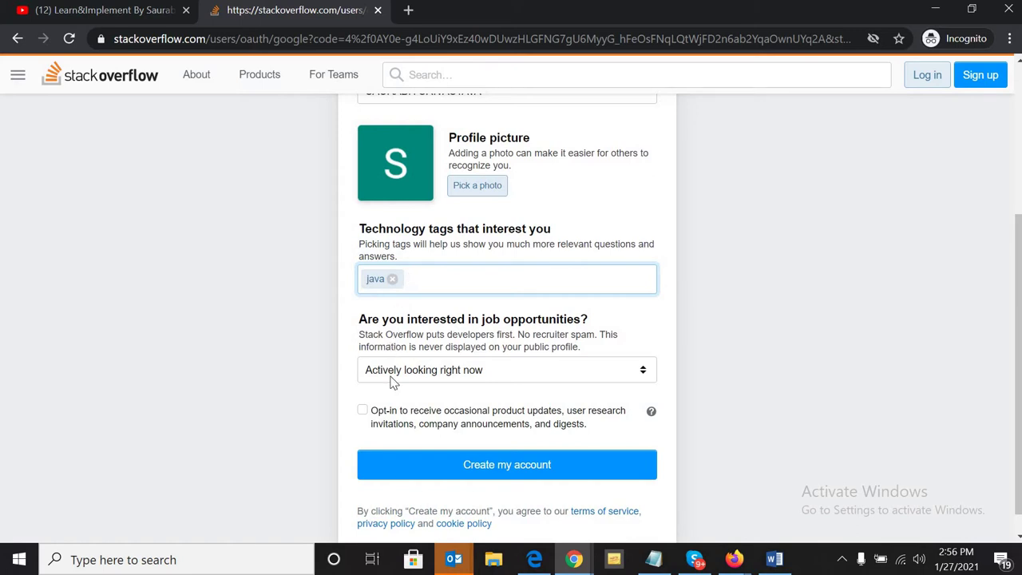
pyautogui.click(467, 471)
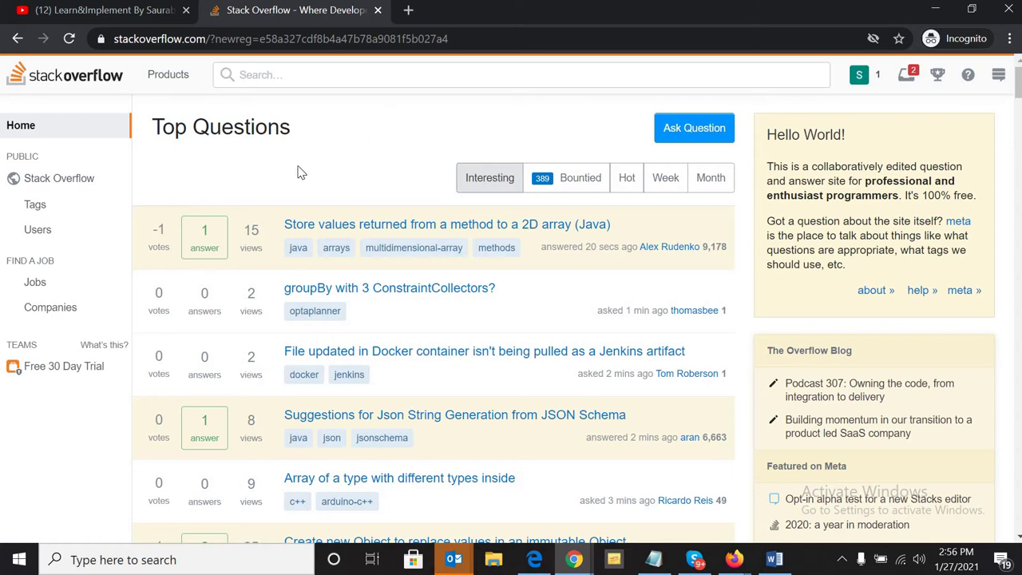
pyautogui.click(359, 81)
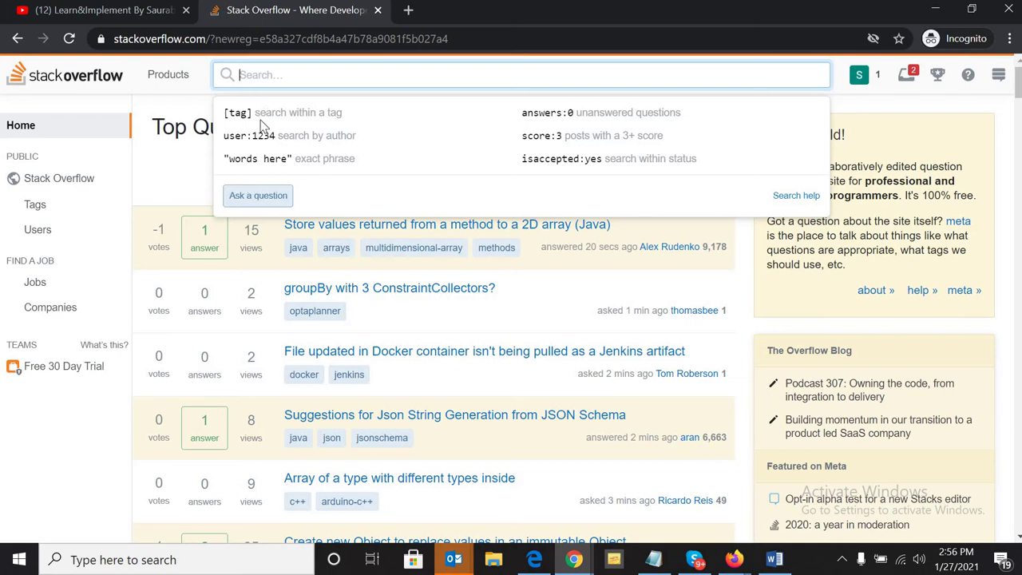
pyautogui.click(159, 191)
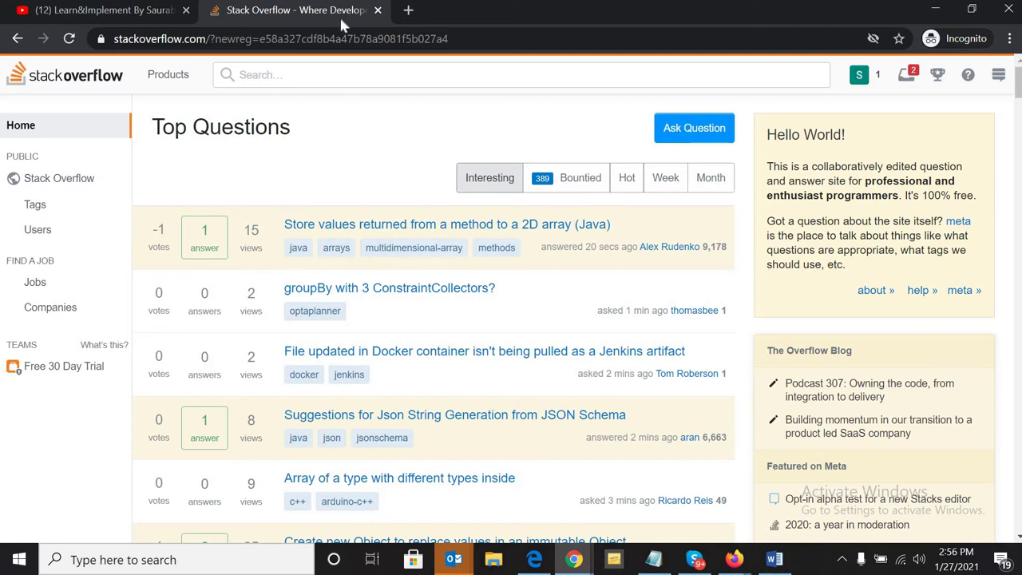
# Step: Open a new tab and load google.com
pyautogui.click(411, 12)
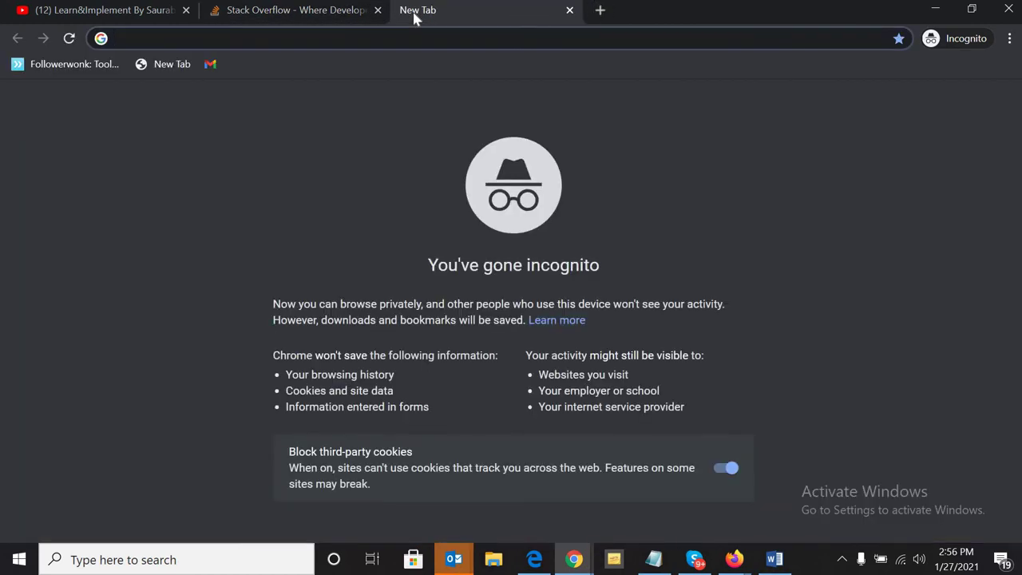
pyautogui.write('googl')
pyautogui.press('Return')
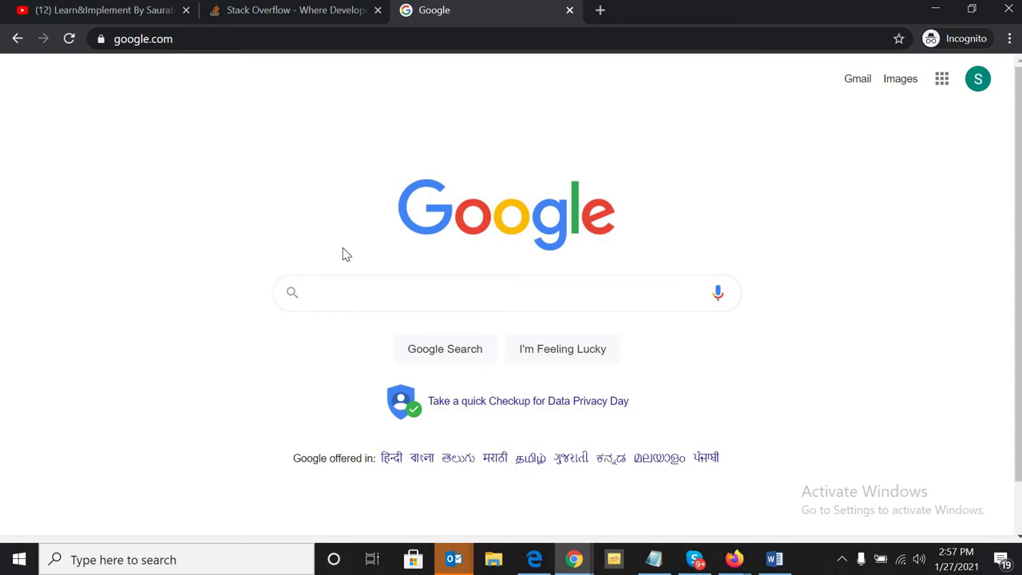
# Step: Enter 'site:stackoverflow.com/users' in the address bar
pyautogui.write('s')
pyautogui.press('BackSpace')
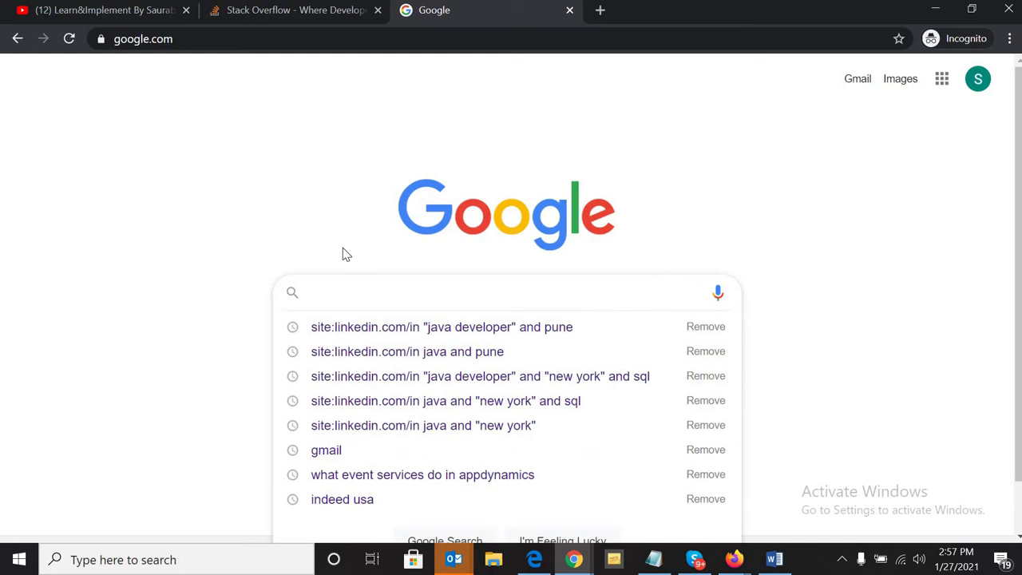
pyautogui.click(206, 37)
pyautogui.write('site')
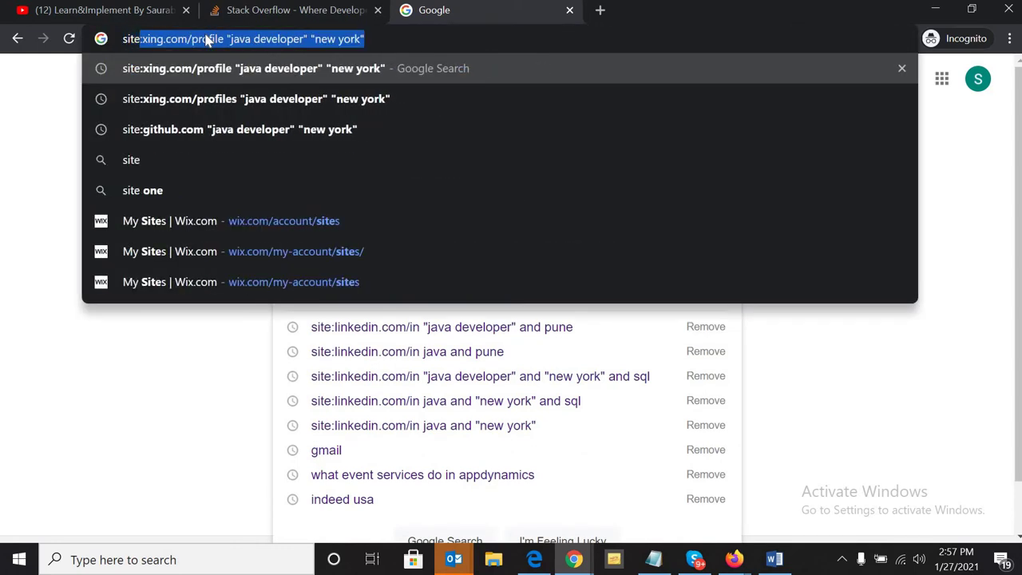
pyautogui.write(':stac')
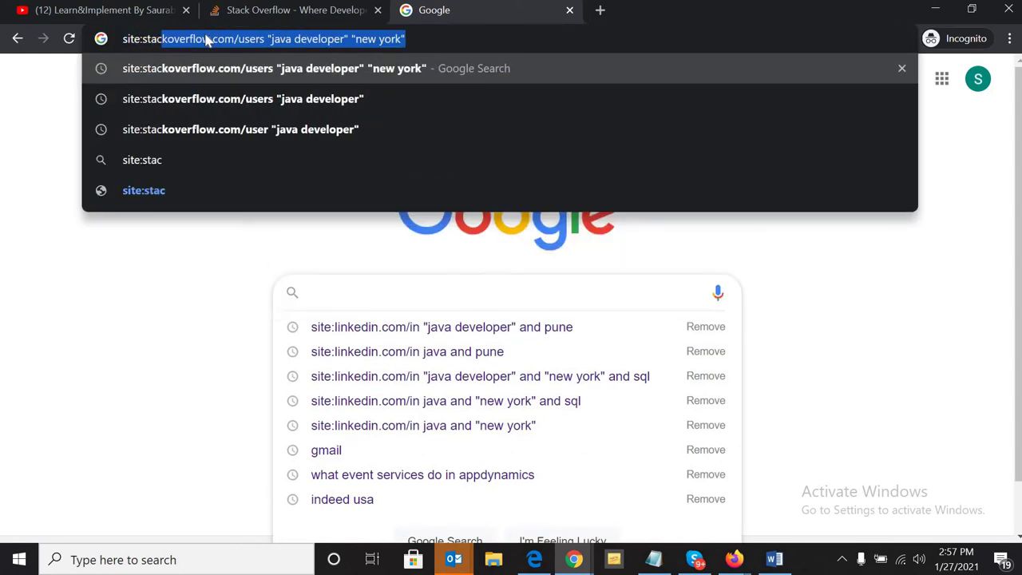
pyautogui.write('ck')
pyautogui.press('BackSpace')
pyautogui.press('BackSpace')
pyautogui.press('BackSpace')
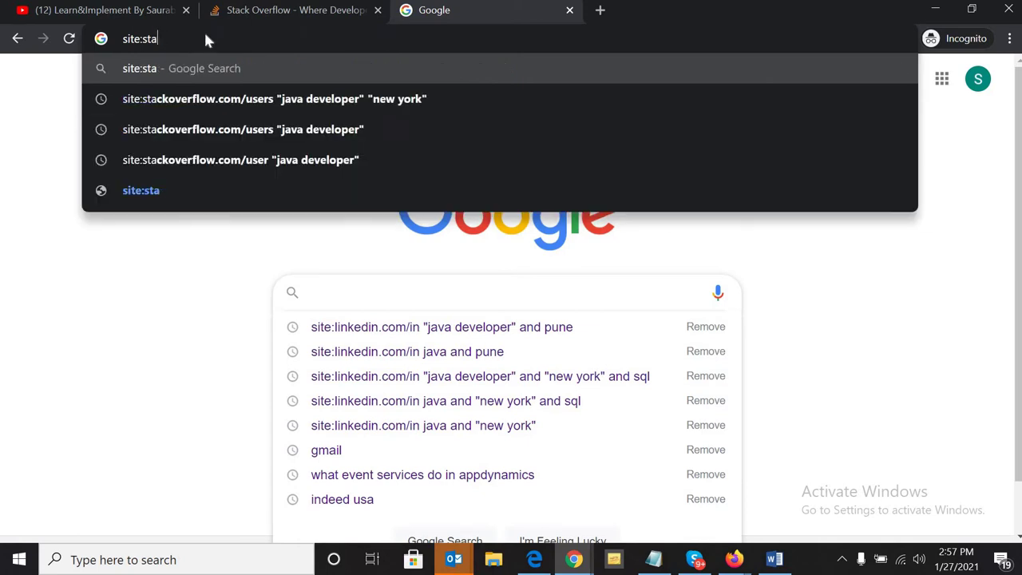
pyautogui.write('ck')
pyautogui.press('Right')
pyautogui.press('BackSpace')
pyautogui.press('BackSpace')
pyautogui.press('BackSpace')
pyautogui.press('BackSpace')
pyautogui.press('BackSpace')
pyautogui.press('BackSpace')
pyautogui.press('BackSpace')
pyautogui.press('BackSpace')
pyautogui.press('BackSpace')
pyautogui.press('BackSpace')
pyautogui.press('BackSpace')
pyautogui.press('BackSpace')
pyautogui.press('BackSpace')
pyautogui.press('BackSpace')
pyautogui.press('BackSpace')
pyautogui.press('BackSpace')
pyautogui.press('BackSpace')
pyautogui.press('BackSpace')
pyautogui.press('BackSpace')
pyautogui.press('BackSpace')
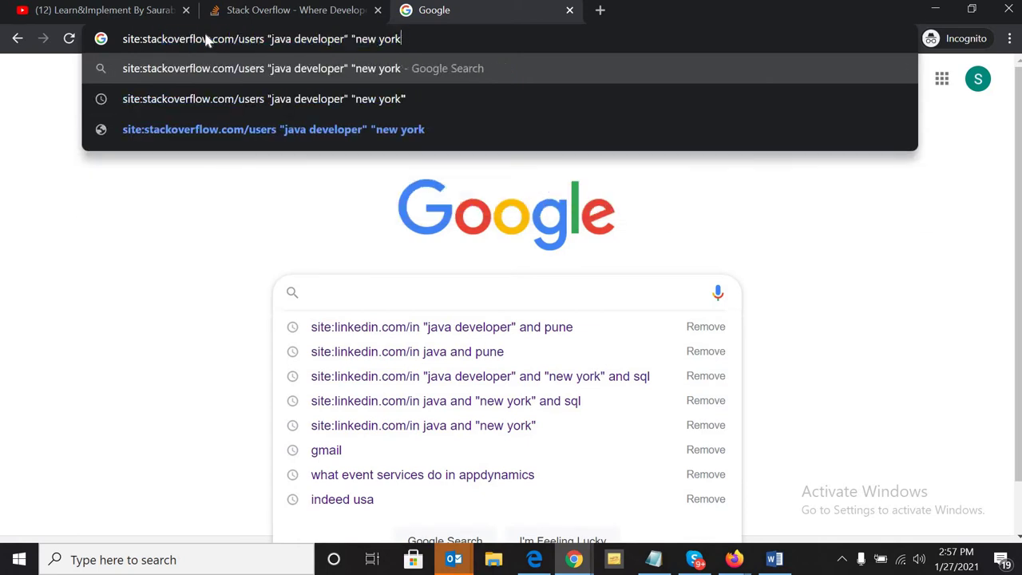
pyautogui.press('BackSpace')
pyautogui.press('BackSpace')
pyautogui.press('BackSpace')
pyautogui.press('BackSpace')
pyautogui.press('BackSpace')
pyautogui.press('BackSpace')
pyautogui.press('BackSpace')
pyautogui.press('BackSpace')
pyautogui.press('BackSpace')
pyautogui.press('BackSpace')
pyautogui.press('BackSpace')
pyautogui.press('BackSpace')
pyautogui.press('BackSpace')
pyautogui.press('BackSpace')
pyautogui.press('BackSpace')
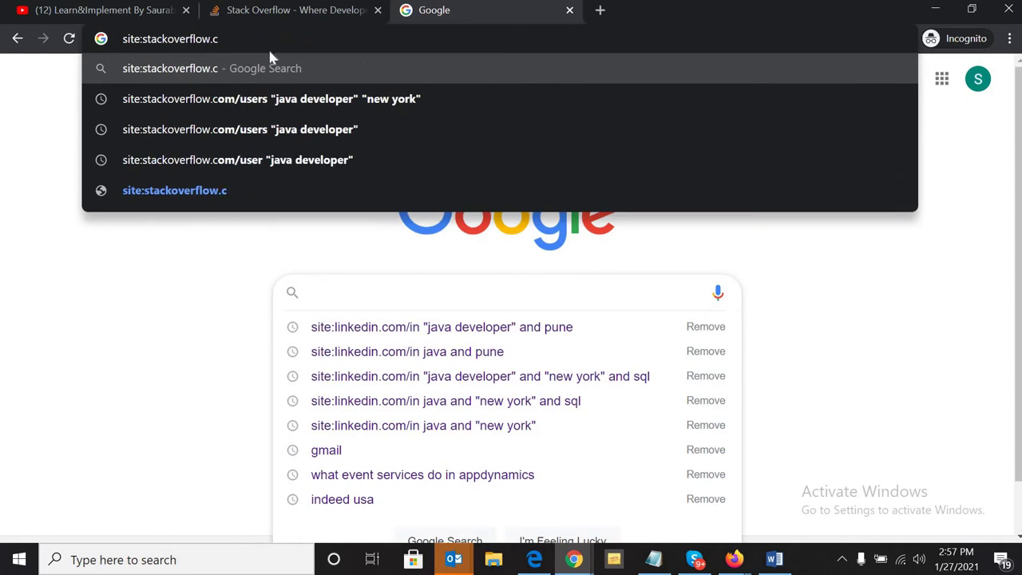
pyautogui.press('BackSpace')
pyautogui.write('com')
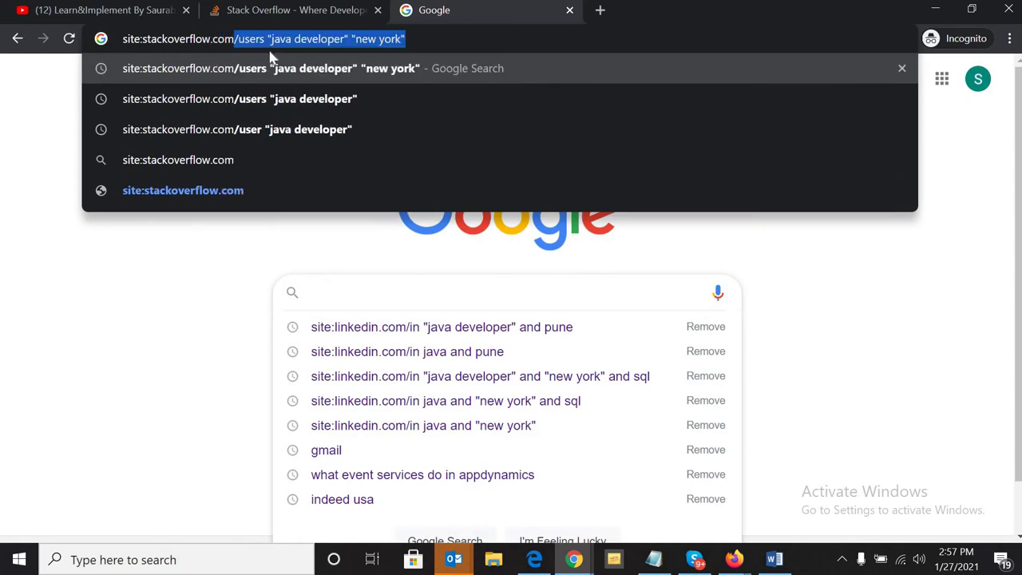
pyautogui.write('/users')
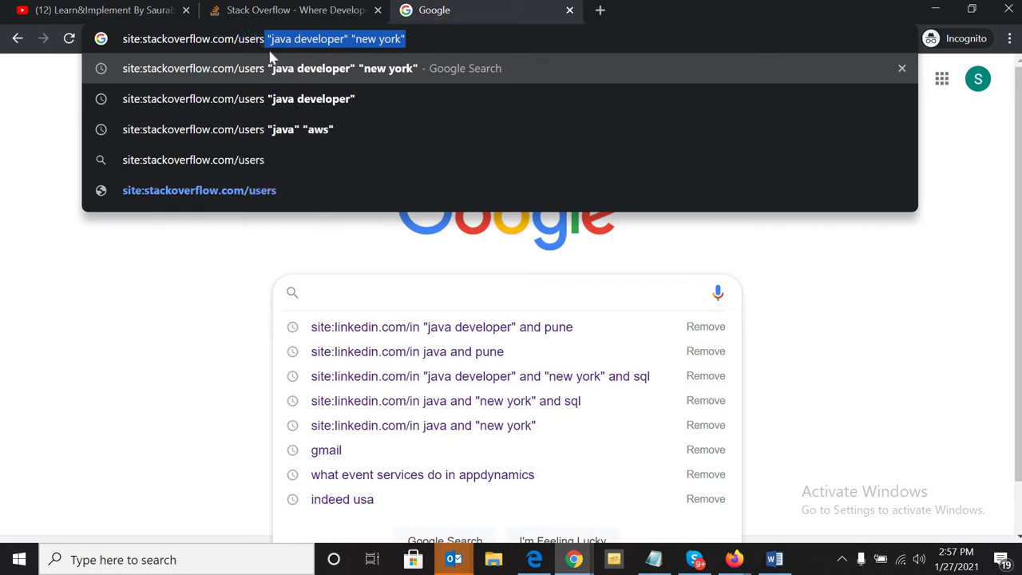
pyautogui.click(419, 40)
# Step: Finish the query with 'python california' and run the search
pyautogui.press('BackSpace')
pyautogui.press('BackSpace')
pyautogui.press('BackSpace')
pyautogui.press('BackSpace')
pyautogui.press('BackSpace')
pyautogui.press('BackSpace')
pyautogui.press('BackSpace')
pyautogui.press('BackSpace')
pyautogui.press('BackSpace')
pyautogui.press('BackSpace')
pyautogui.press('BackSpace')
pyautogui.press('BackSpace')
pyautogui.press('BackSpace')
pyautogui.press('BackSpace')
pyautogui.press('BackSpace')
pyautogui.press('BackSpace')
pyautogui.press('BackSpace')
pyautogui.press('BackSpace')
pyautogui.press('BackSpace')
pyautogui.press('BackSpace')
pyautogui.press('BackSpace')
pyautogui.press('BackSpace')
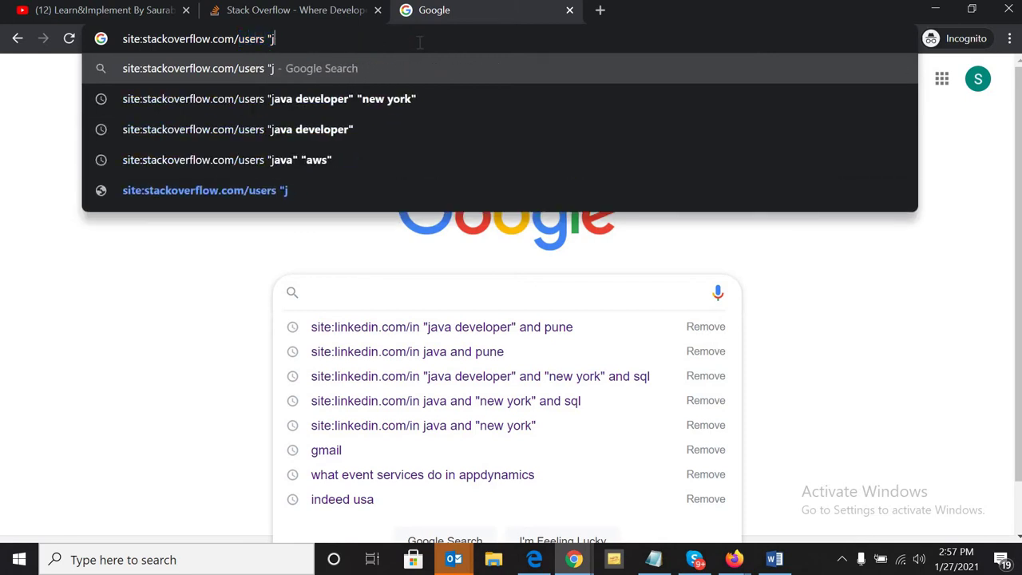
pyautogui.write('python')
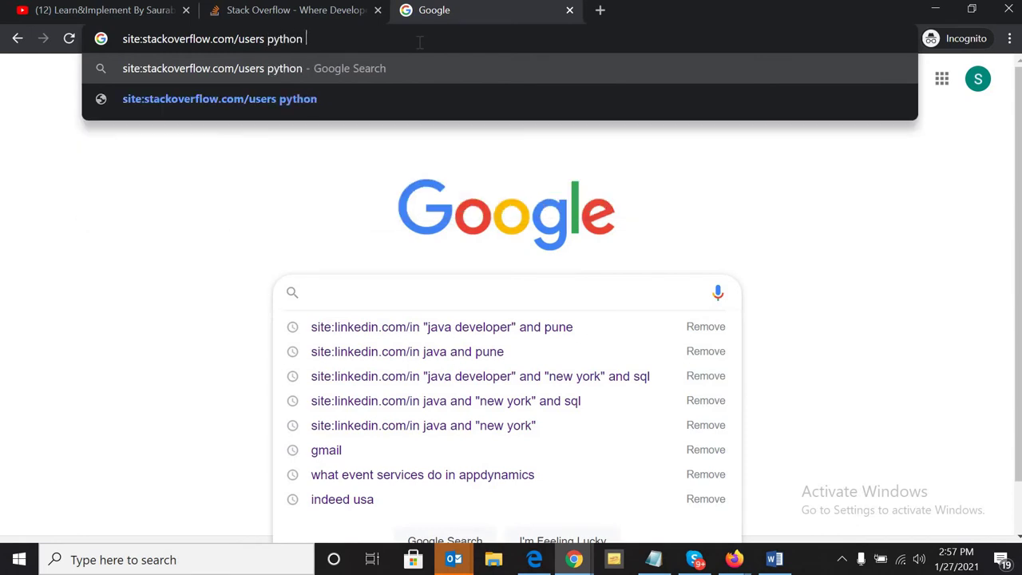
pyautogui.write(' california')
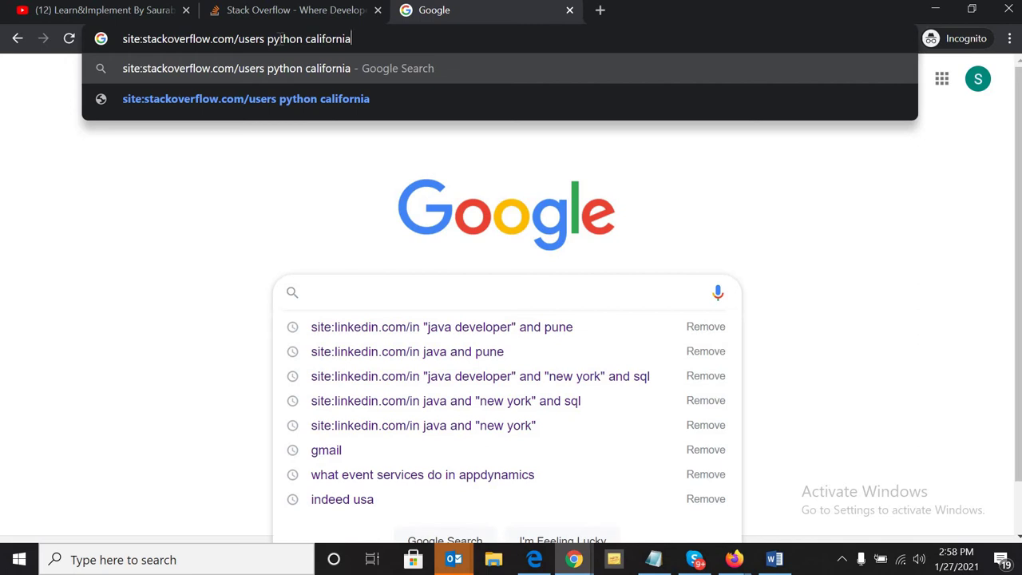
pyautogui.press('Return')
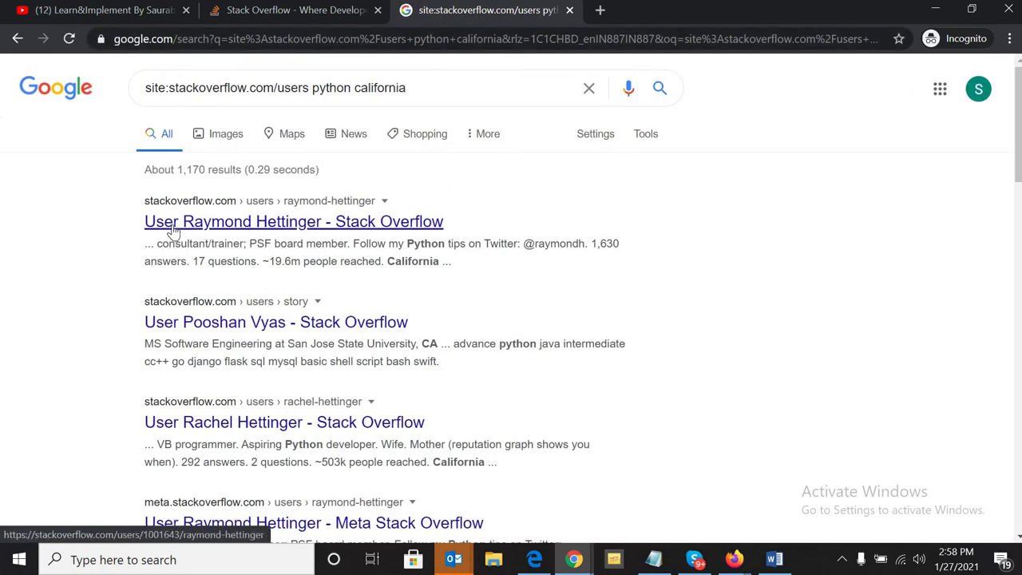
# Step: Open the first Stack Overflow profile result in a new tab
pyautogui.moveTo(140, 196); pyautogui.dragTo(470, 282)
pyautogui.click(486, 267)
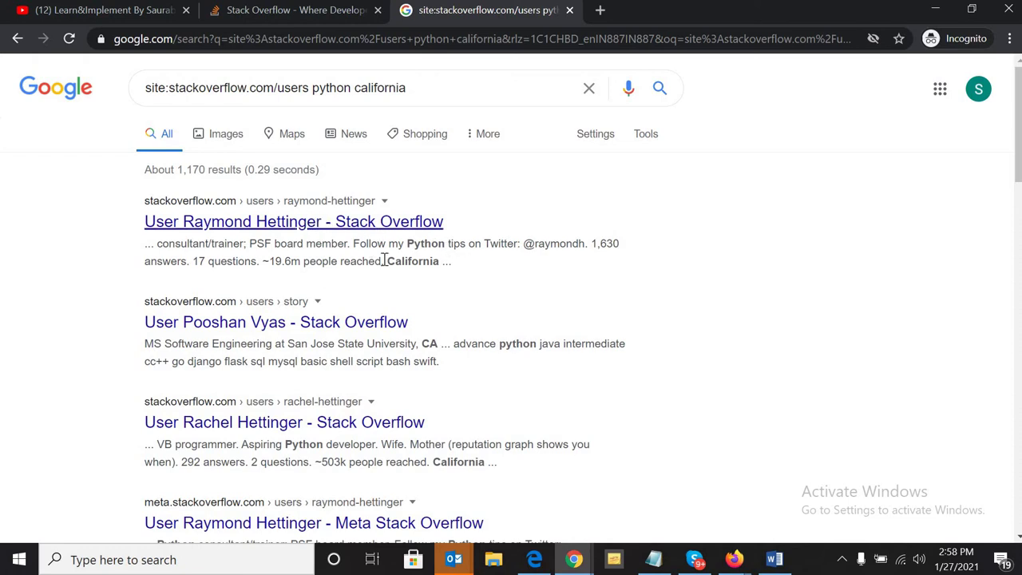
pyautogui.scroll(-1, 309, 242)
pyautogui.scroll(1, 239, 184)
pyautogui.rightClick(269, 222)
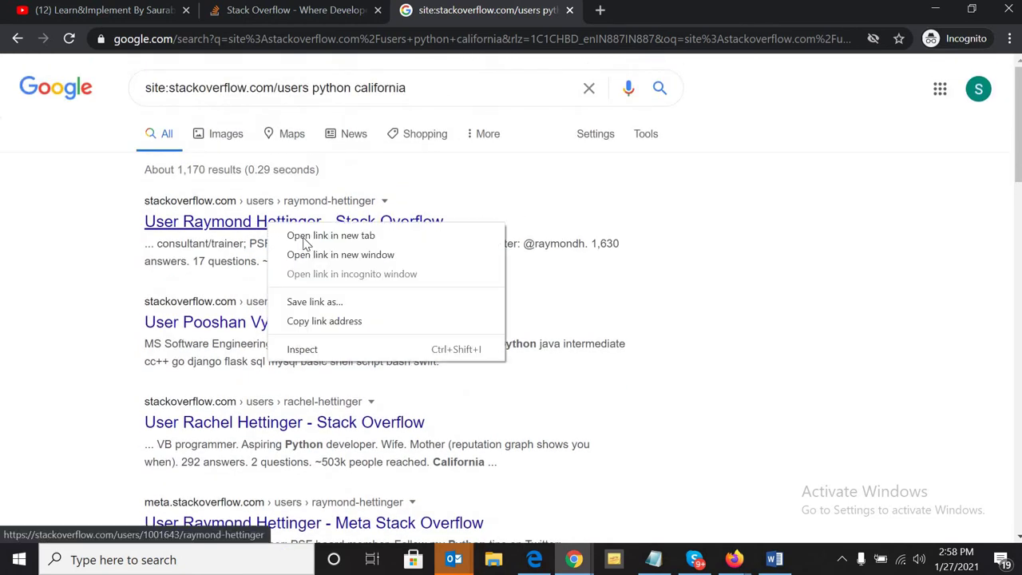
pyautogui.click(320, 235)
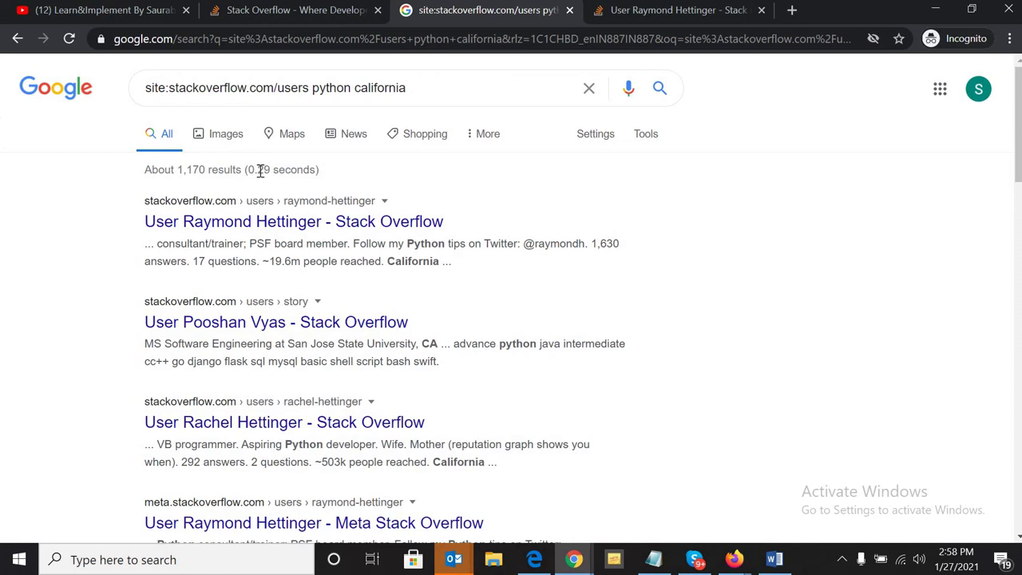
# Step: Open the third profile result in a new tab as well
pyautogui.scroll(-10, 261, 275)
pyautogui.scroll(6, 257, 274)
pyautogui.scroll(3, 258, 274)
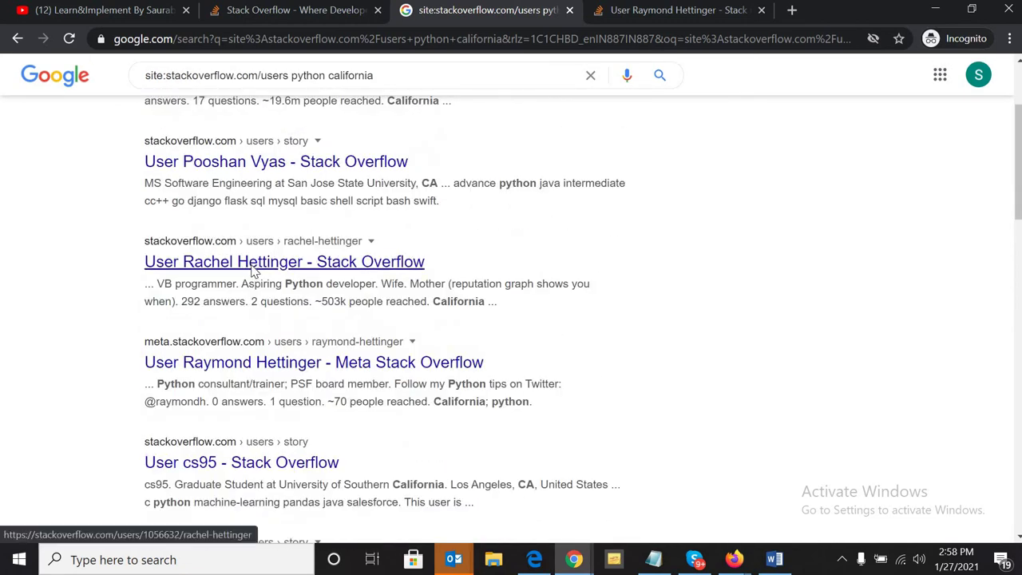
pyautogui.rightClick(254, 271)
pyautogui.click(272, 278)
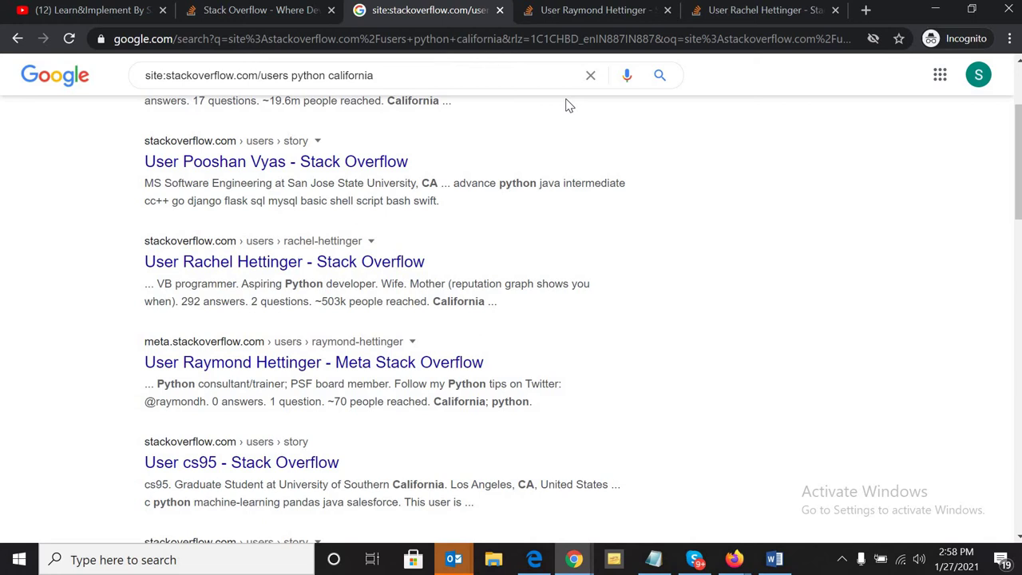
# Step: Switch to the tab with the California VB and aspiring Python programmer's profile
pyautogui.click(743, 8)
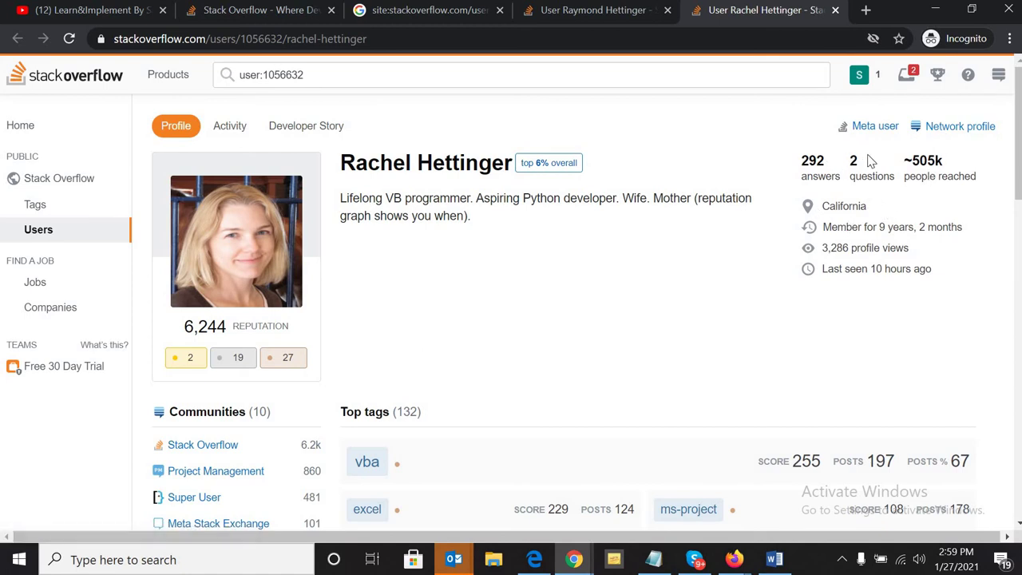
# Step: Open her Stack Exchange network profile and review her site accounts
pyautogui.click(953, 131)
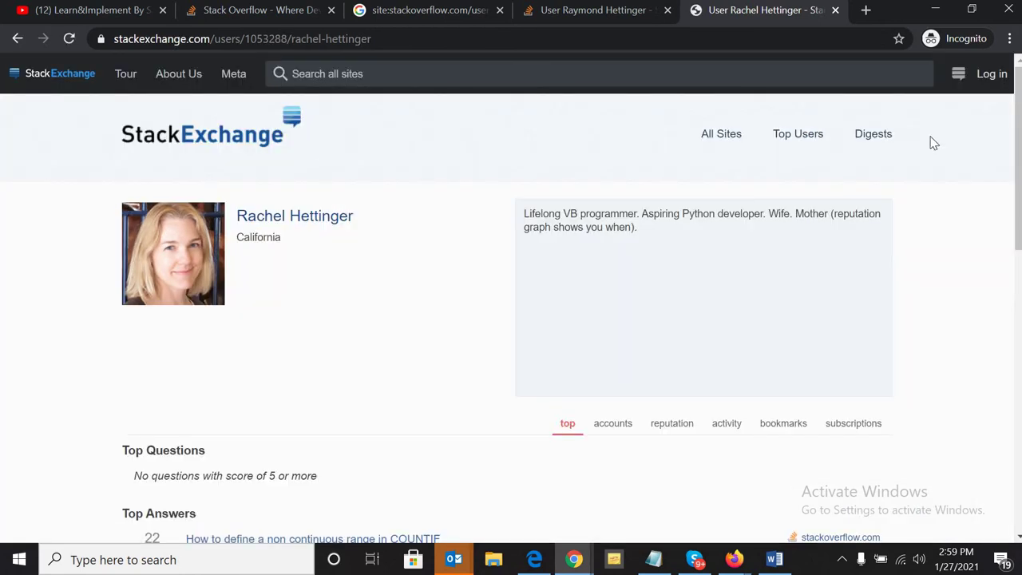
pyautogui.scroll(-3, 578, 228)
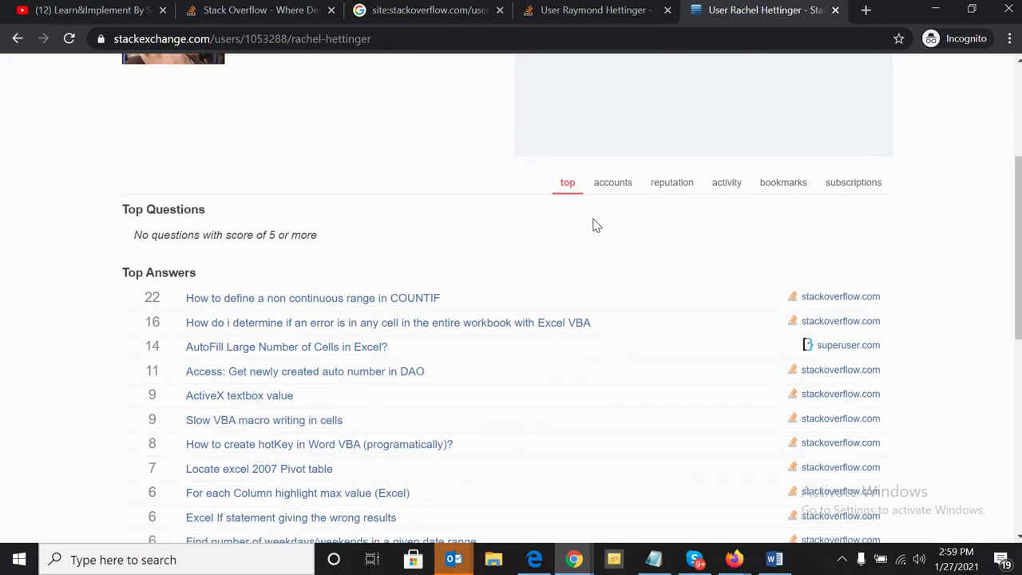
pyautogui.scroll(3, 632, 246)
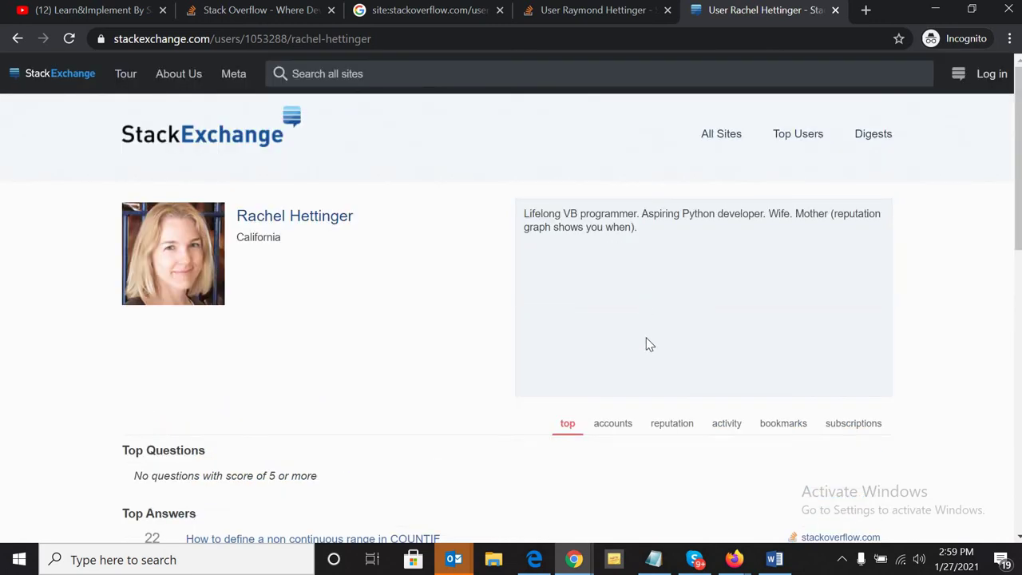
pyautogui.click(611, 431)
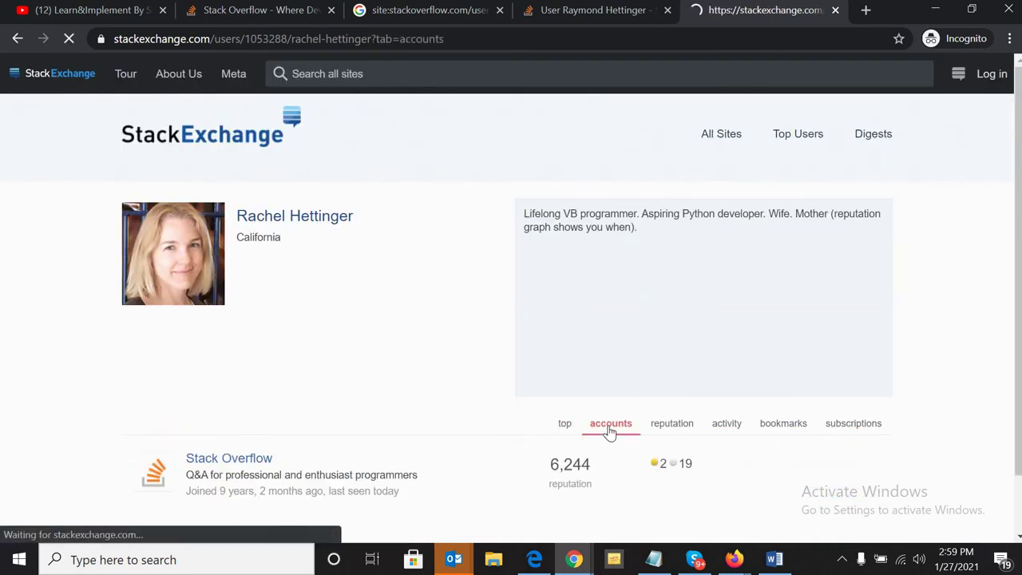
pyautogui.scroll(-4, 610, 431)
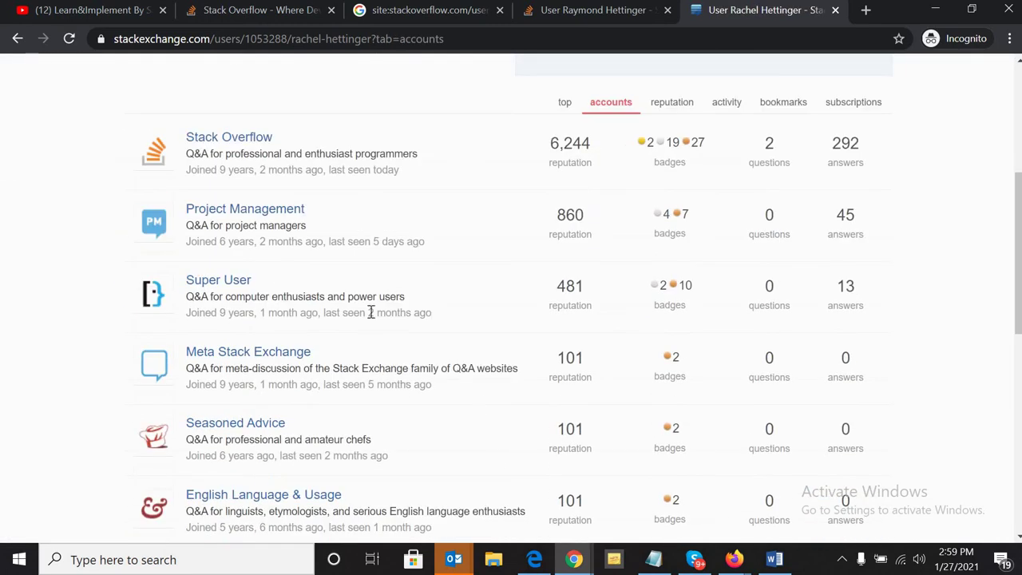
pyautogui.scroll(-7, 405, 312)
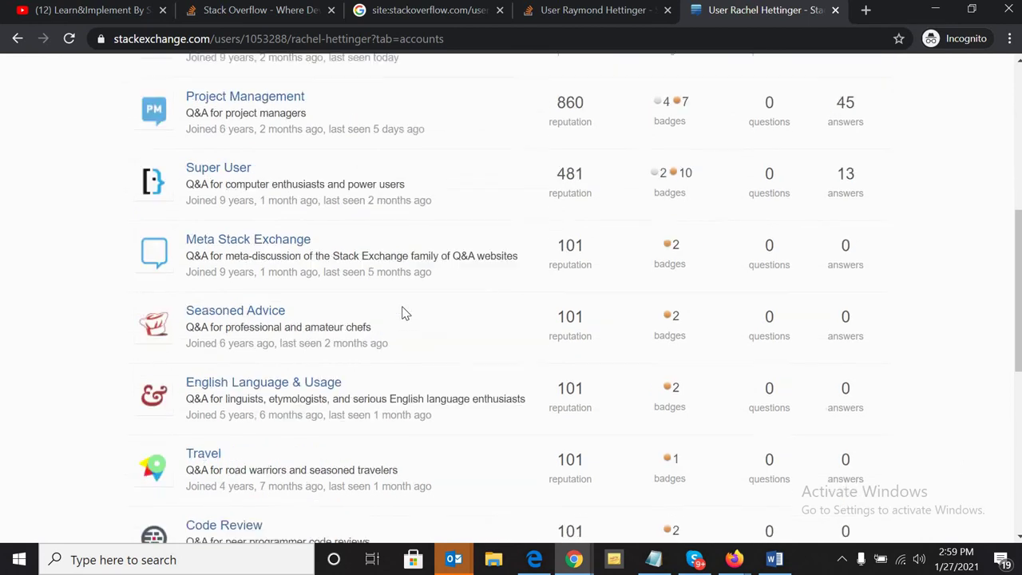
pyautogui.scroll(11, 383, 312)
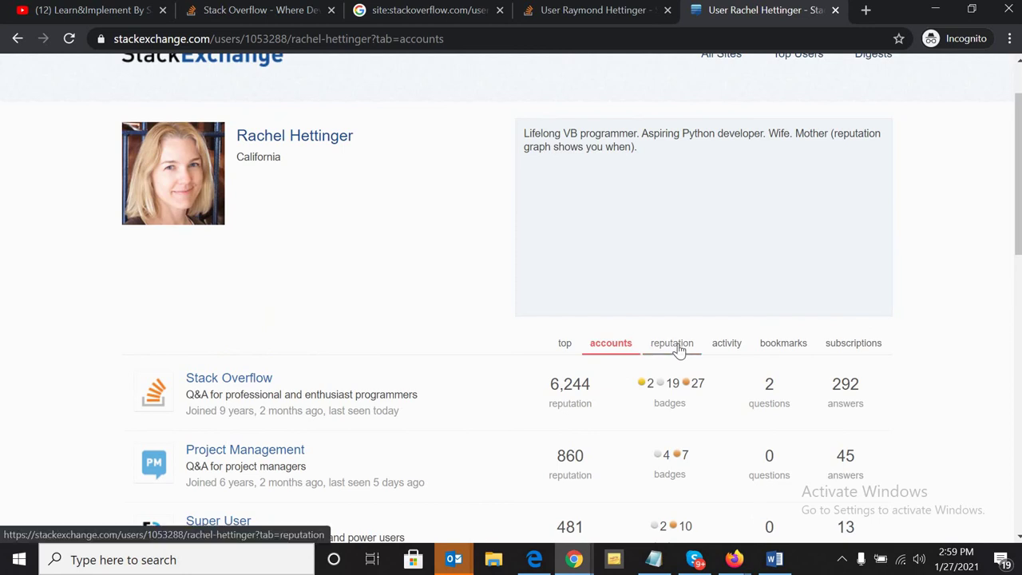
# Step: Review her reputation history graph and recent activity list
pyautogui.click(677, 345)
pyautogui.scroll(-1, 677, 346)
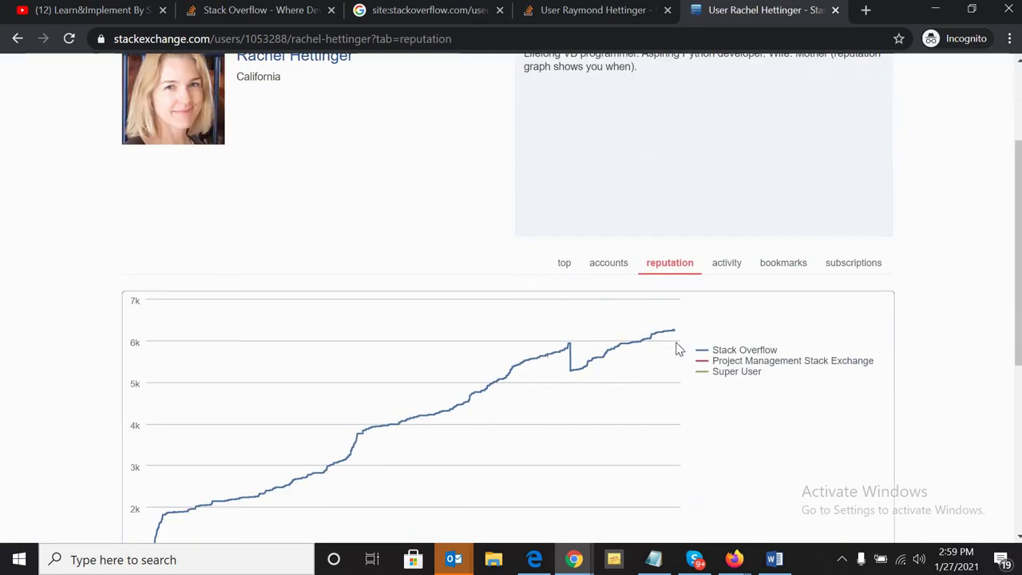
pyautogui.scroll(-3, 677, 349)
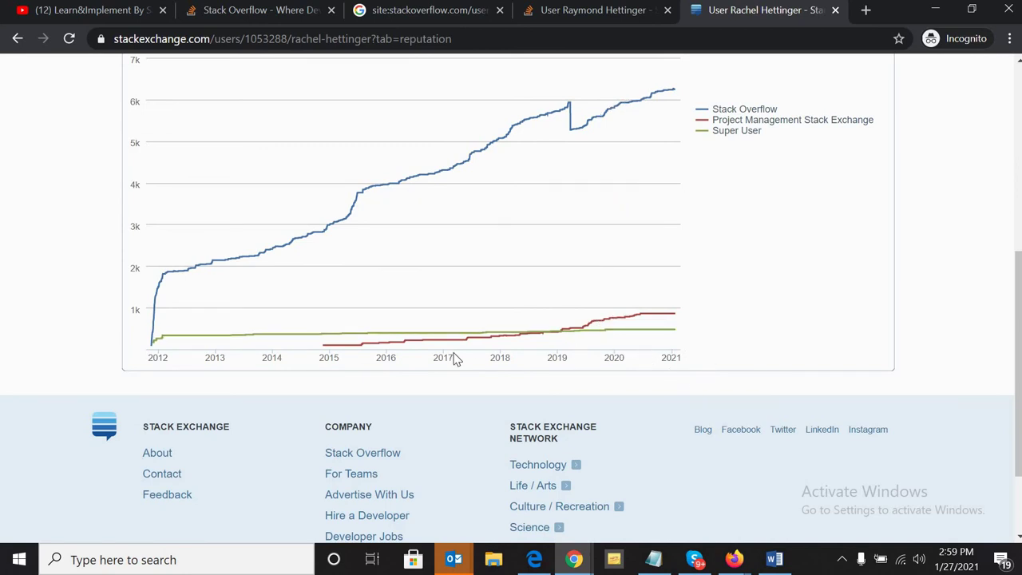
pyautogui.scroll(3, 559, 387)
pyautogui.scroll(2, 653, 352)
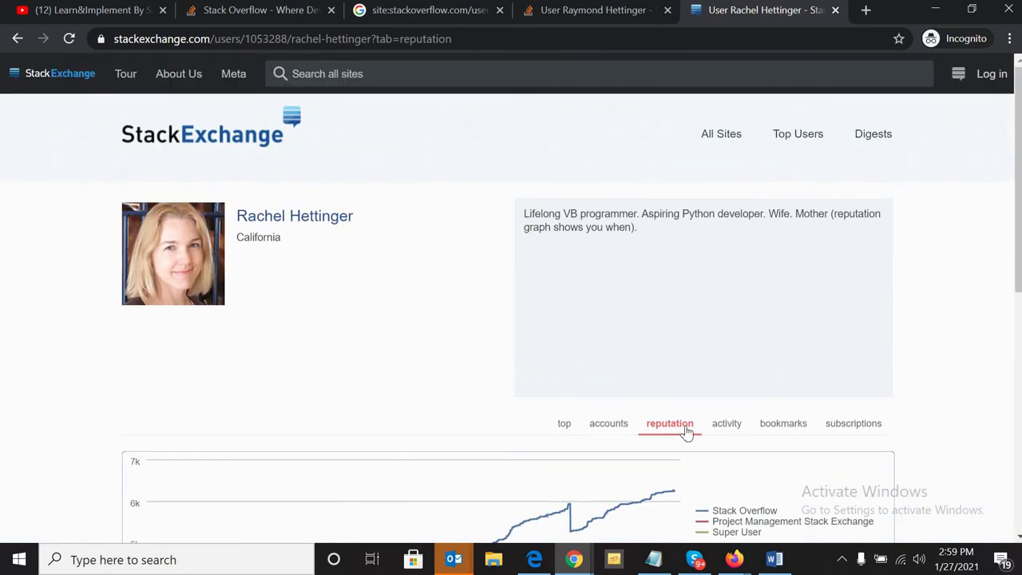
pyautogui.click(724, 427)
pyautogui.scroll(-2, 719, 424)
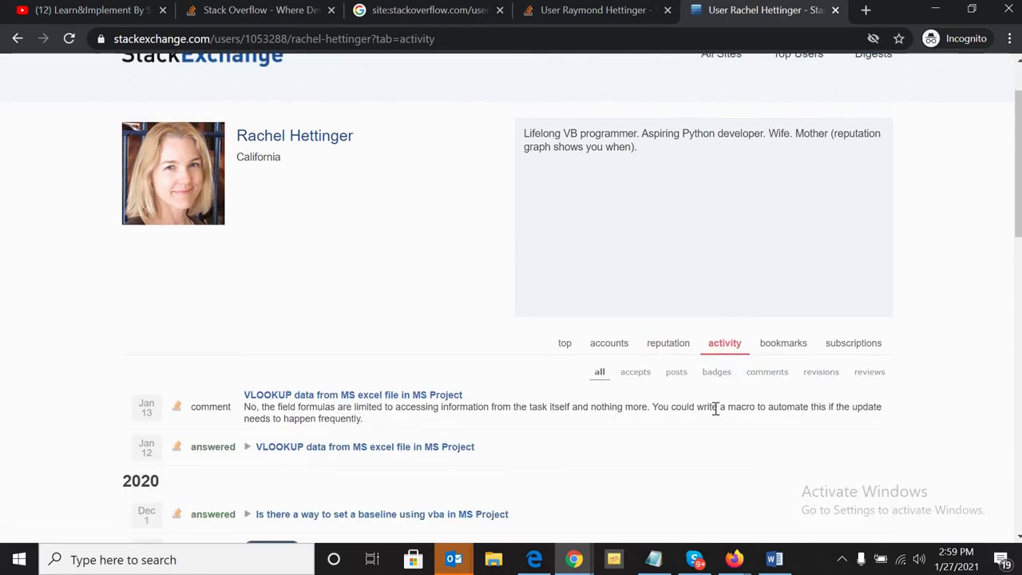
pyautogui.scroll(-2, 696, 410)
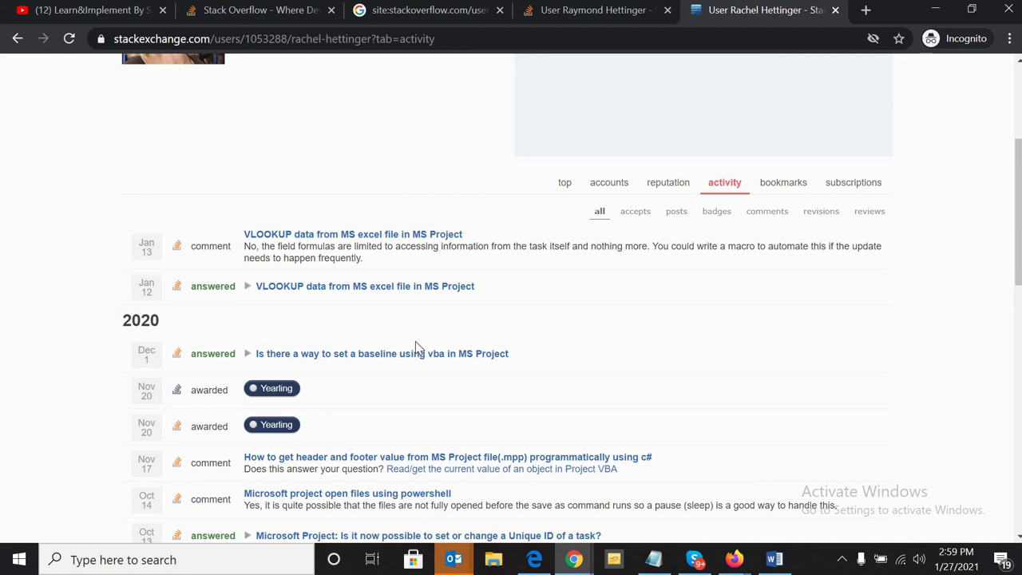
pyautogui.scroll(3, 415, 343)
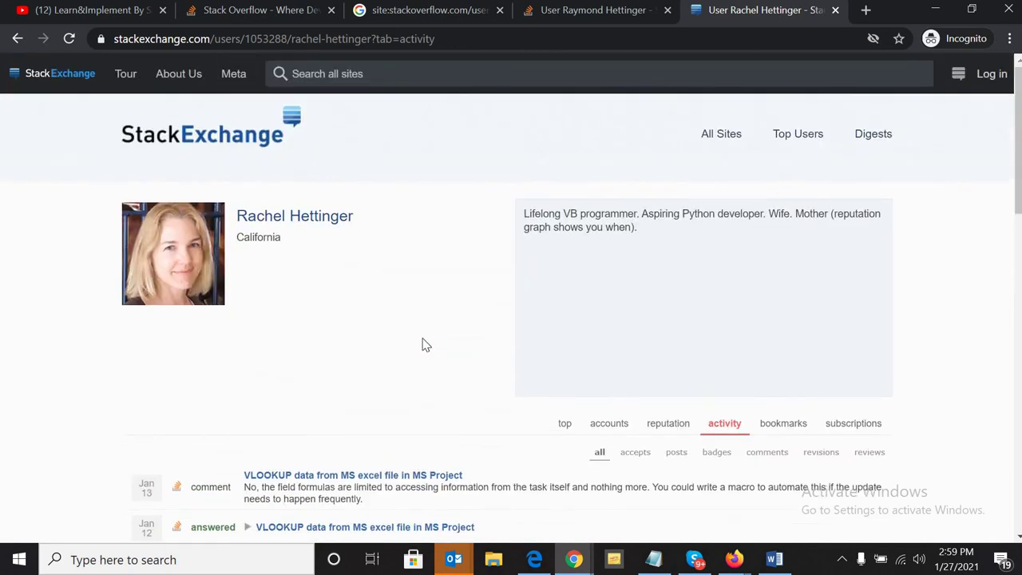
# Step: Reopen the VB programmer's Google result in a new tab
pyautogui.click(572, 12)
pyautogui.click(414, 16)
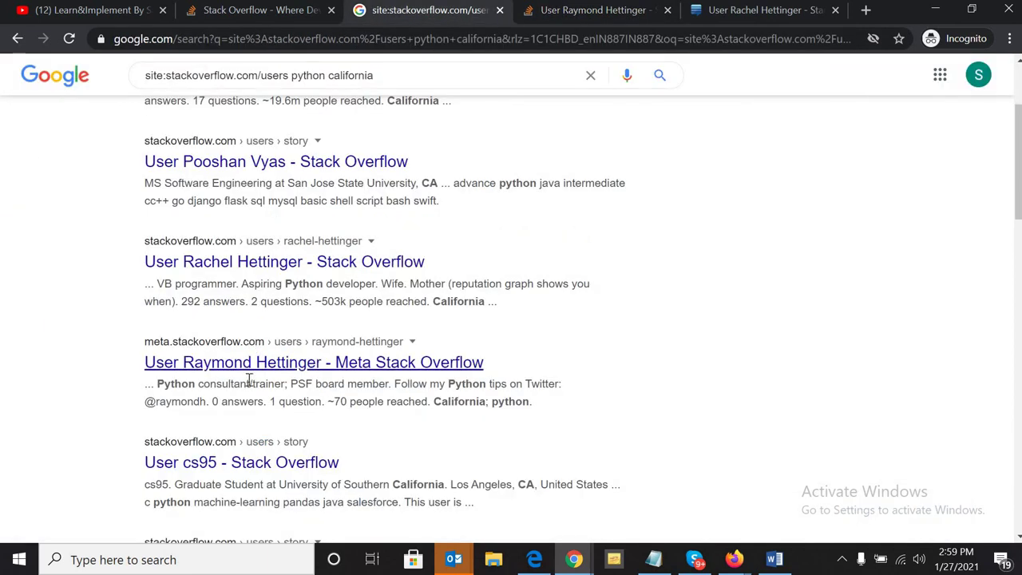
pyautogui.rightClick(269, 261)
pyautogui.click(328, 270)
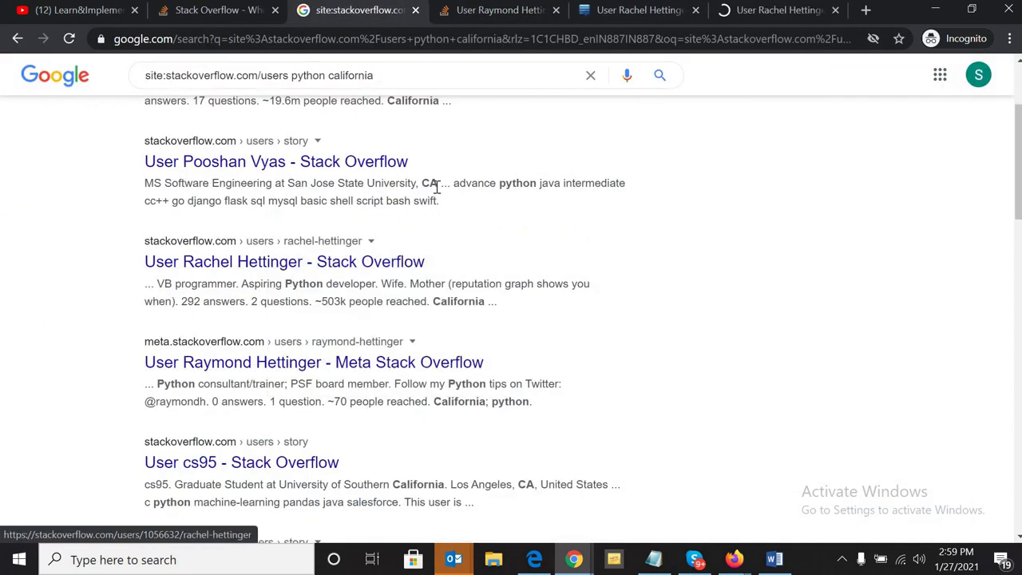
pyautogui.click(771, 13)
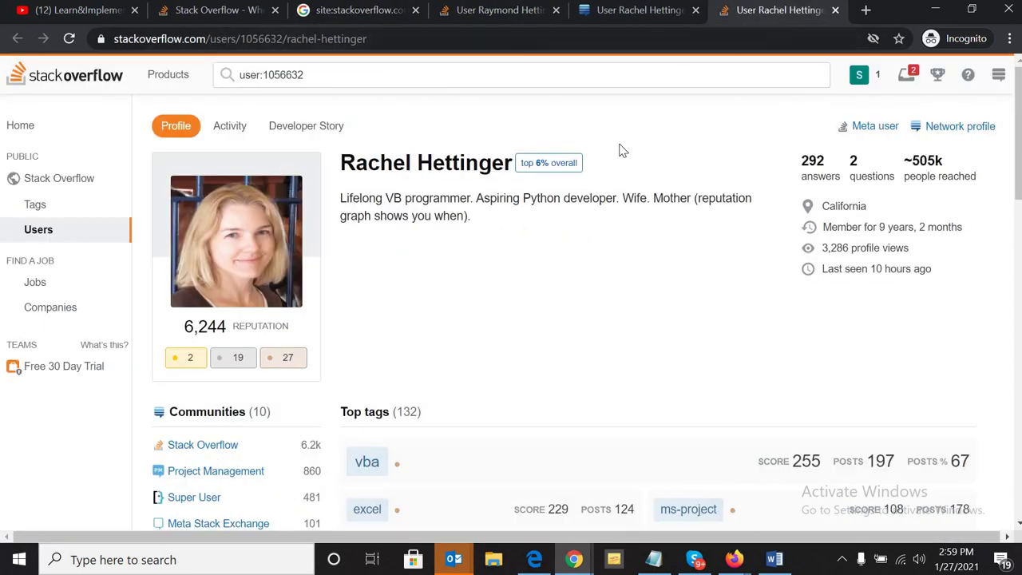
# Step: Review the Python core developer's profile and bio, then return to the Google results
pyautogui.click(511, 12)
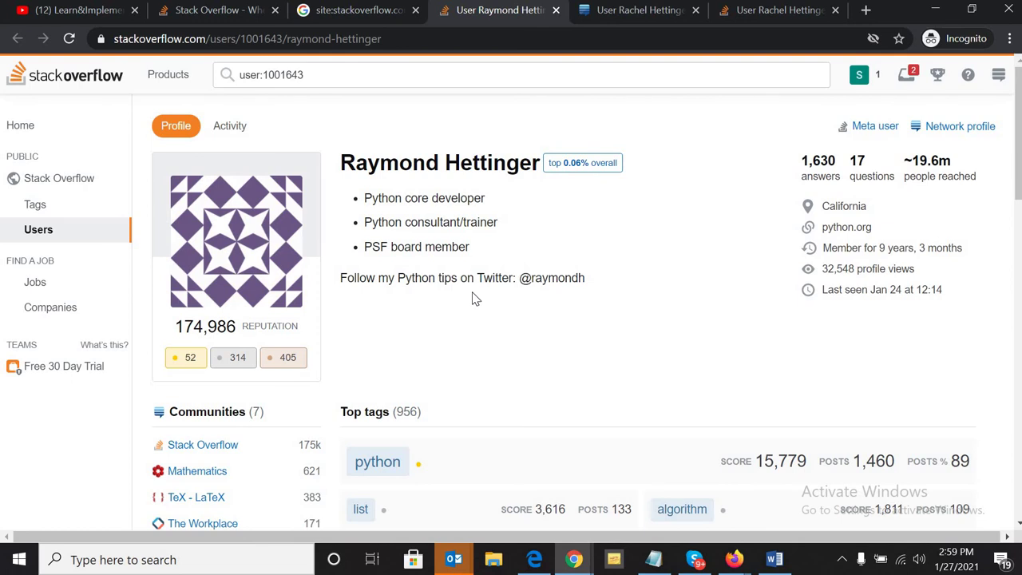
pyautogui.scroll(-1, 475, 298)
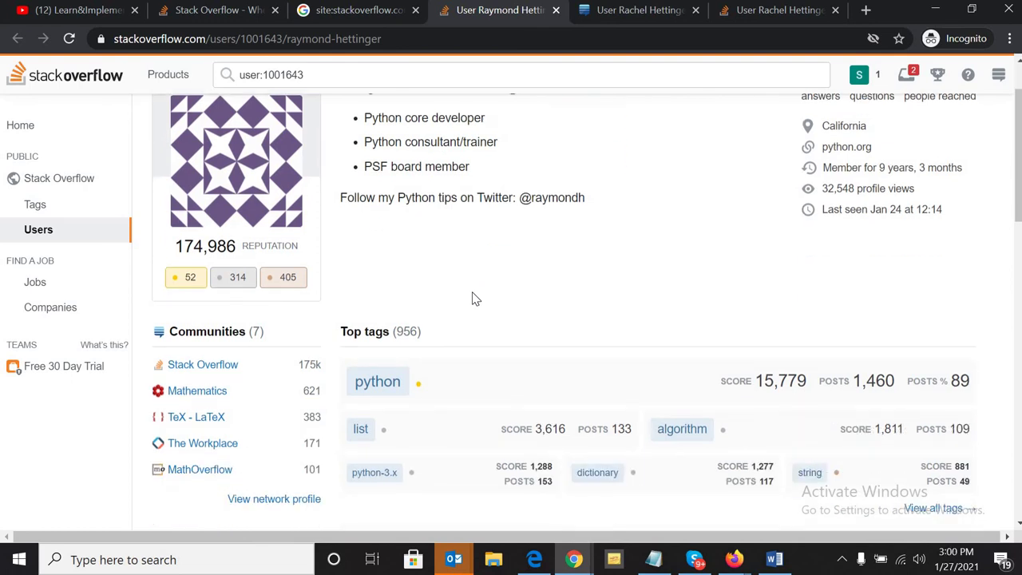
pyautogui.scroll(1, 472, 299)
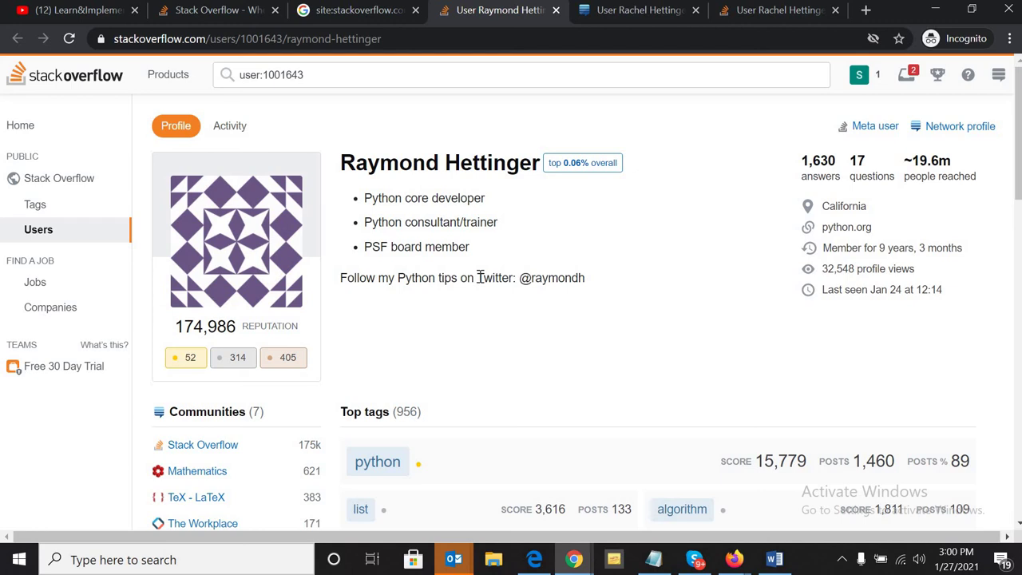
pyautogui.moveTo(477, 277); pyautogui.dragTo(588, 278)
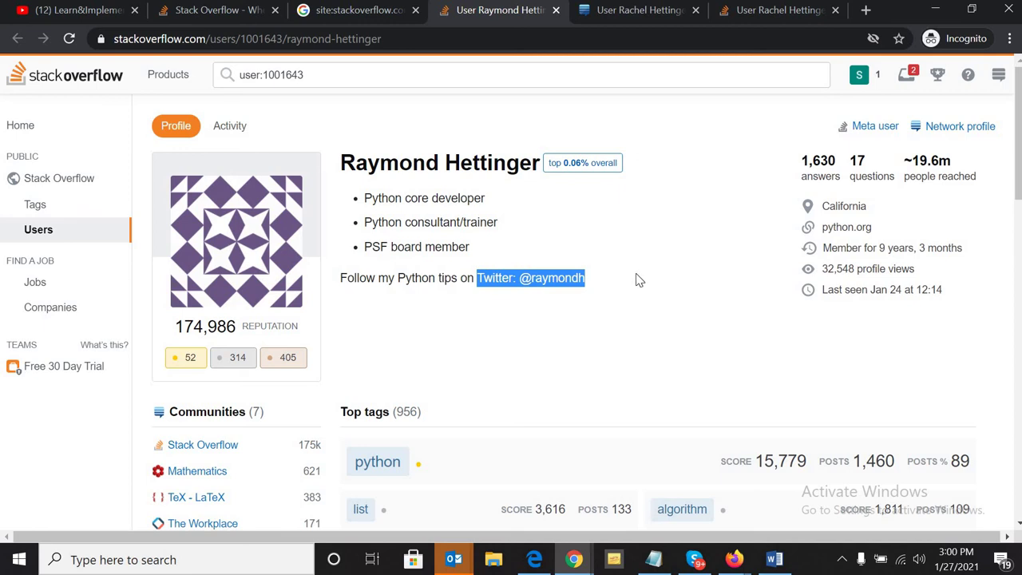
pyautogui.click(623, 282)
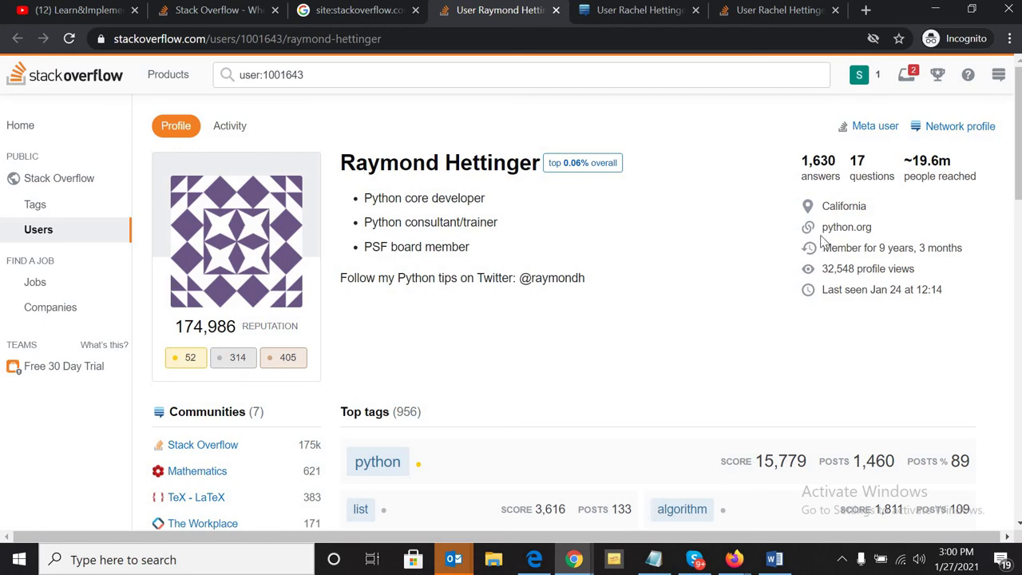
pyautogui.click(352, 6)
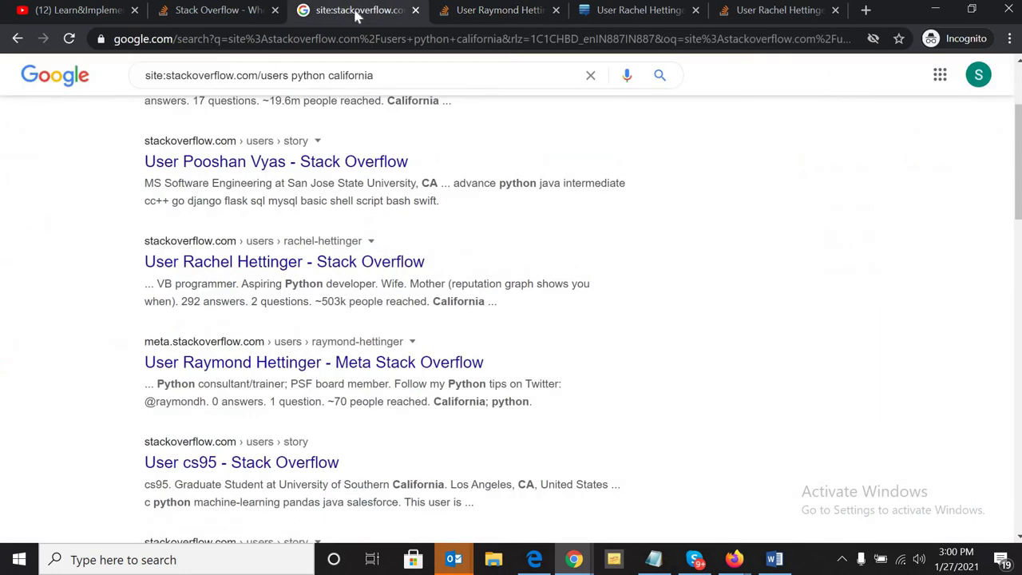